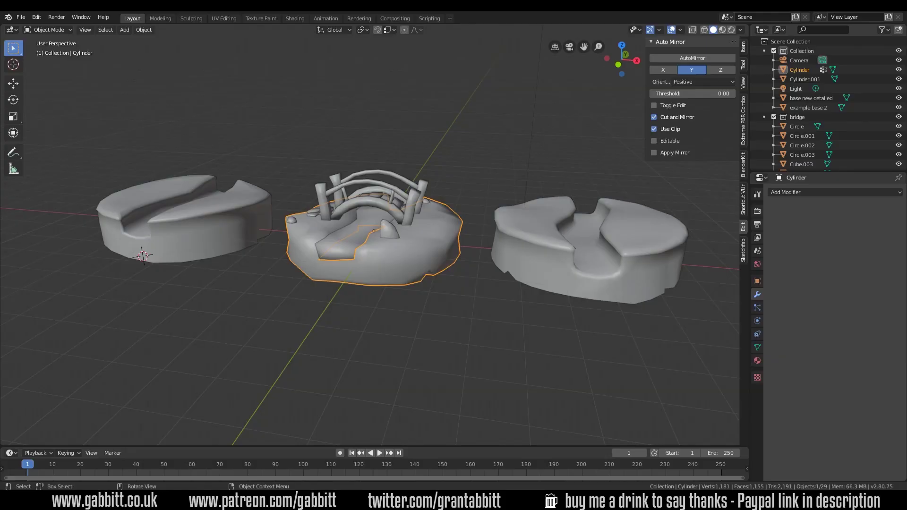
Step: View the three bases as see-through wireframes from higher and lower angles
{"action": "middle_click_drag", "start_coordinate": [375, 308], "coordinate": [258, 252]}
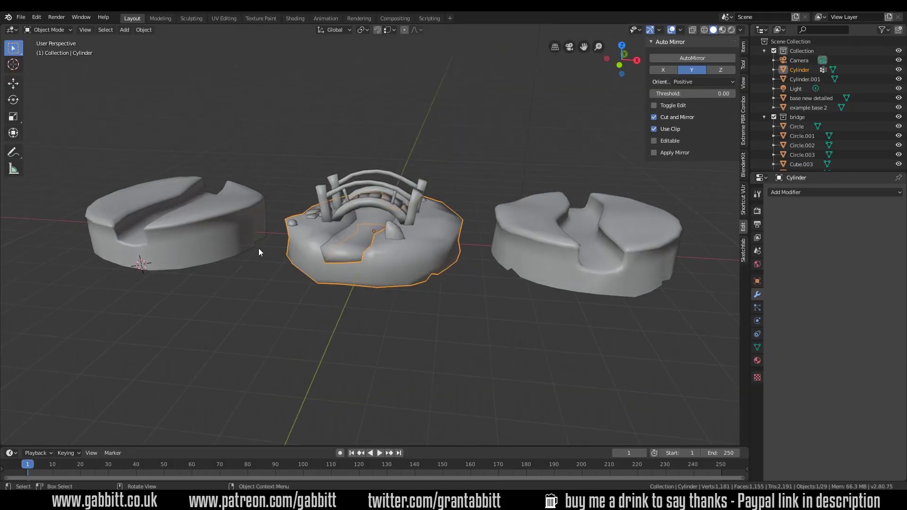
{"action": "left_click", "coordinate": [704, 29]}
{"action": "middle_click_drag", "start_coordinate": [385, 241], "coordinate": [388, 259]}
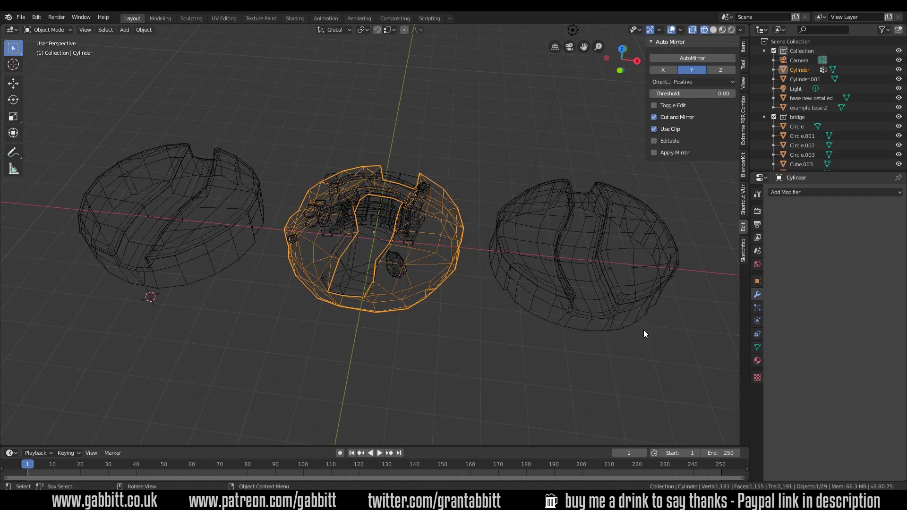
{"action": "middle_click_drag", "start_coordinate": [622, 348], "coordinate": [599, 318]}
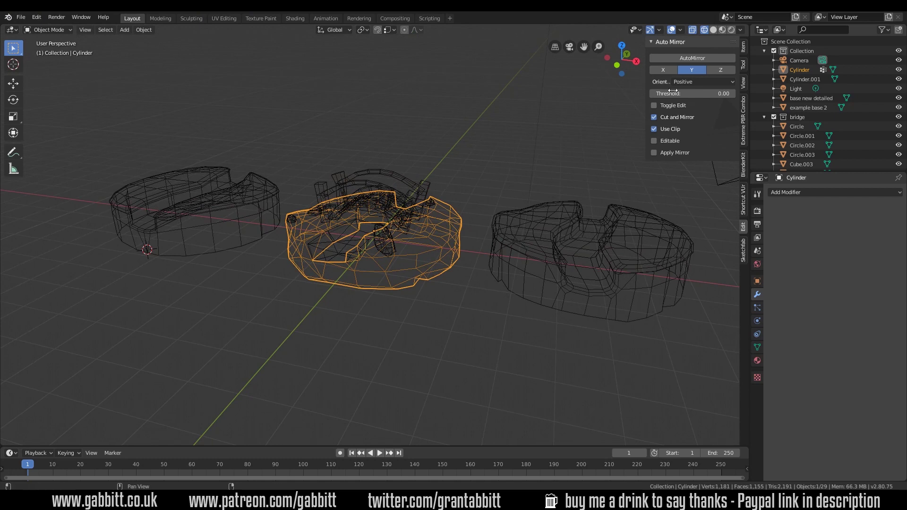
Step: Return the bases to solid shading and deselect the bridge base
{"action": "left_click", "coordinate": [714, 29]}
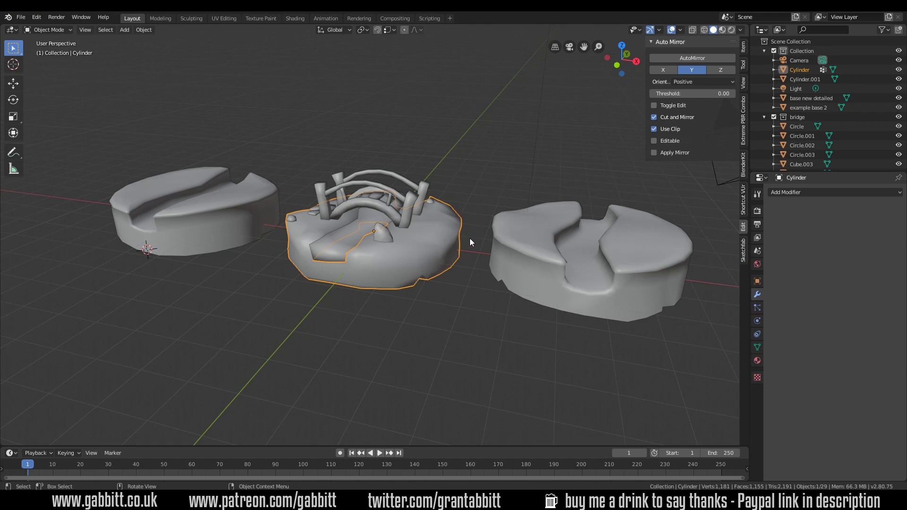
{"action": "left_click", "coordinate": [457, 270]}
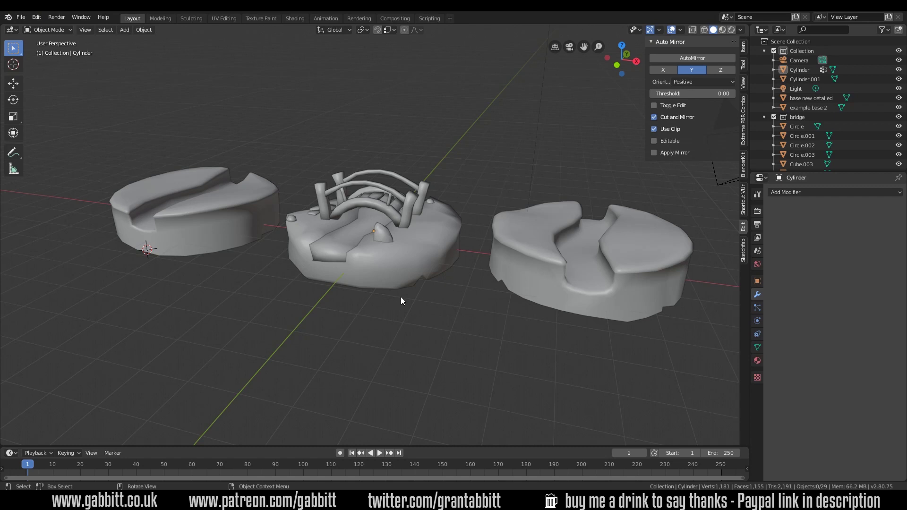
{"action": "scroll", "coordinate": [445, 303], "scroll_direction": "down", "scroll_amount": 5}
{"action": "mouse_move", "coordinate": [445, 301]}
{"action": "middle_mouse_down"}
{"action": "mouse_move", "coordinate": [487, 300]}
{"action": "mouse_move", "coordinate": [444, 299]}
{"action": "middle_mouse_up"}
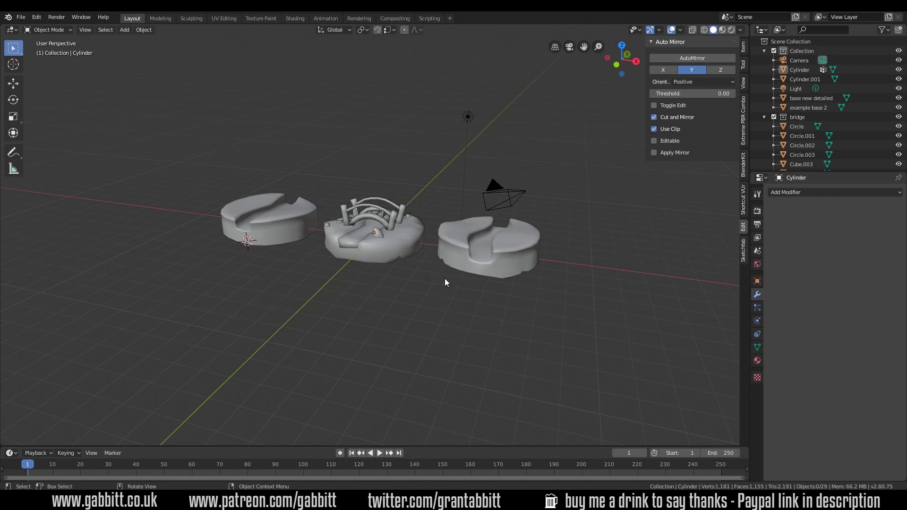
{"action": "scroll", "coordinate": [430, 277], "scroll_direction": "up", "scroll_amount": 5}
Step: Orbit and zoom around the middle bridge base, bringing the left base in front
{"action": "middle_click_drag", "start_coordinate": [431, 279], "coordinate": [481, 279]}
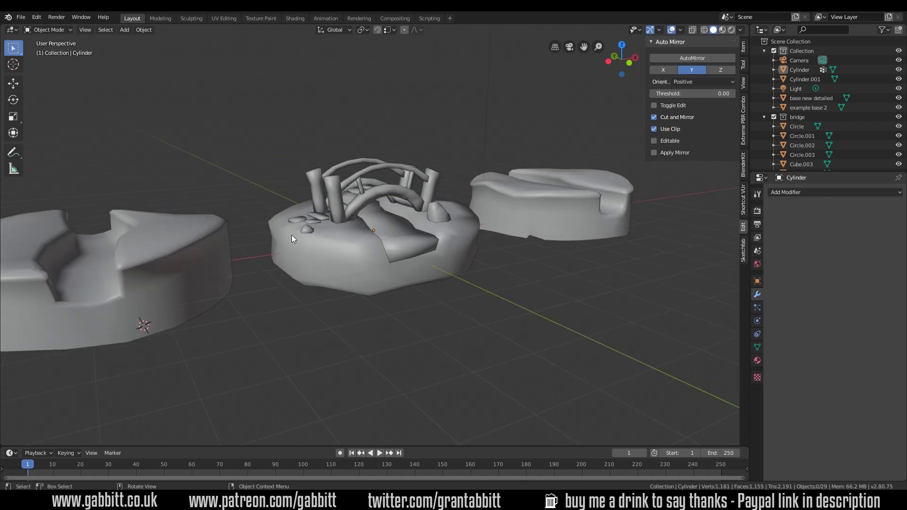
{"action": "middle_click_drag", "start_coordinate": [276, 232], "coordinate": [419, 238]}
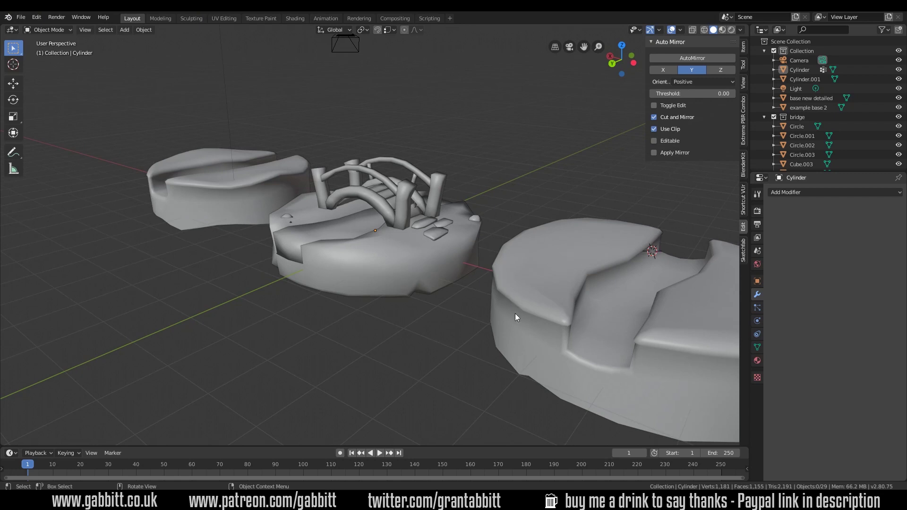
{"action": "middle_click_drag", "start_coordinate": [87, 224], "coordinate": [509, 308]}
{"action": "scroll", "coordinate": [570, 330], "scroll_direction": "down", "scroll_amount": 5}
{"action": "scroll", "coordinate": [576, 350], "scroll_direction": "up", "scroll_amount": 6}
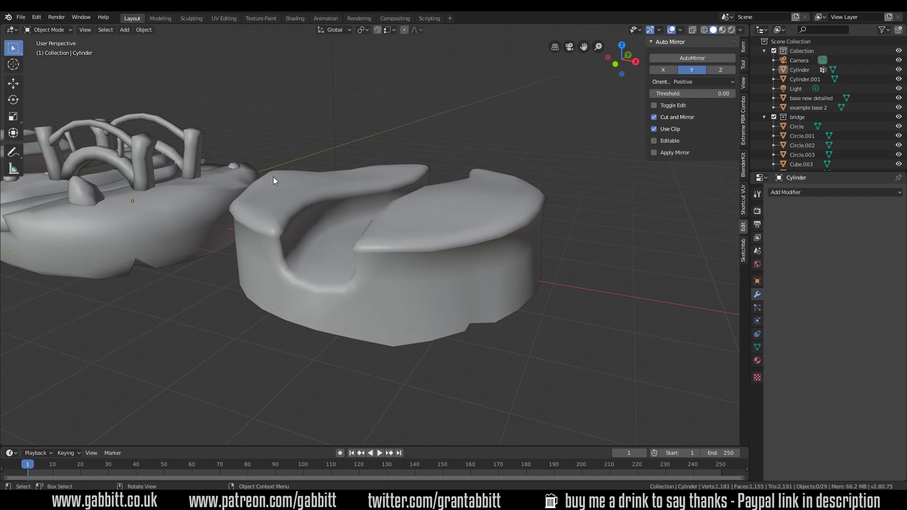
{"action": "scroll", "coordinate": [475, 279], "scroll_direction": "up", "scroll_amount": 2}
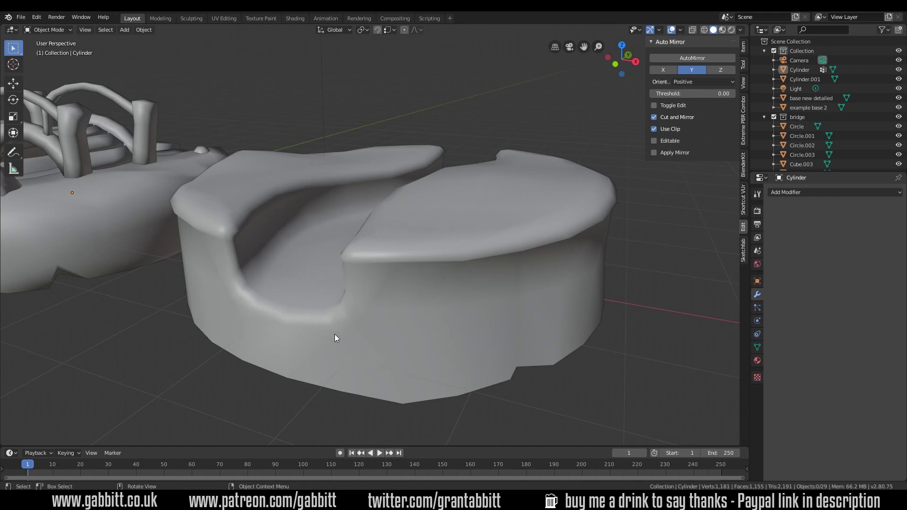
{"action": "scroll", "coordinate": [336, 322], "scroll_direction": "down", "scroll_amount": 6}
Step: Select the middle bridge base and inspect its grass-and-earth texture in Material Preview
{"action": "left_click", "coordinate": [354, 262]}
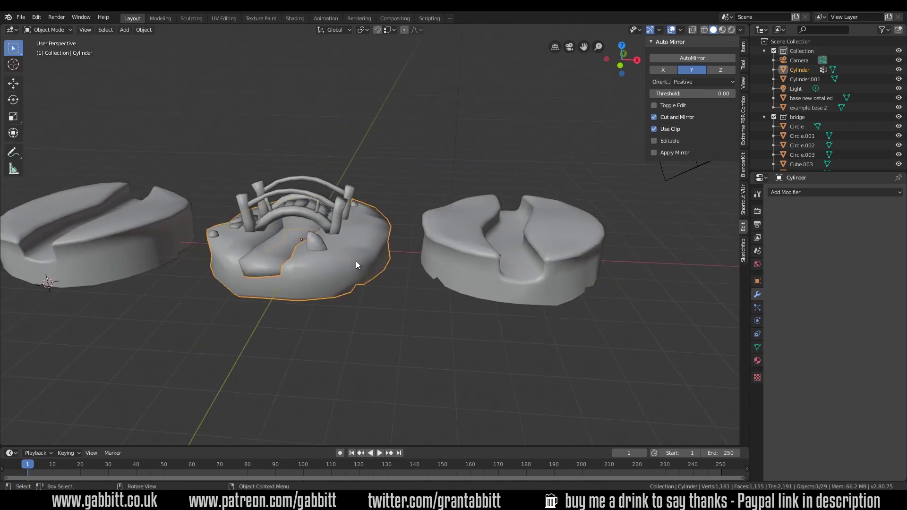
{"action": "left_click", "coordinate": [722, 29]}
{"action": "mouse_move", "coordinate": [463, 271]}
{"action": "middle_mouse_down"}
{"action": "mouse_move", "coordinate": [385, 271]}
{"action": "mouse_move", "coordinate": [246, 232]}
{"action": "middle_mouse_up"}
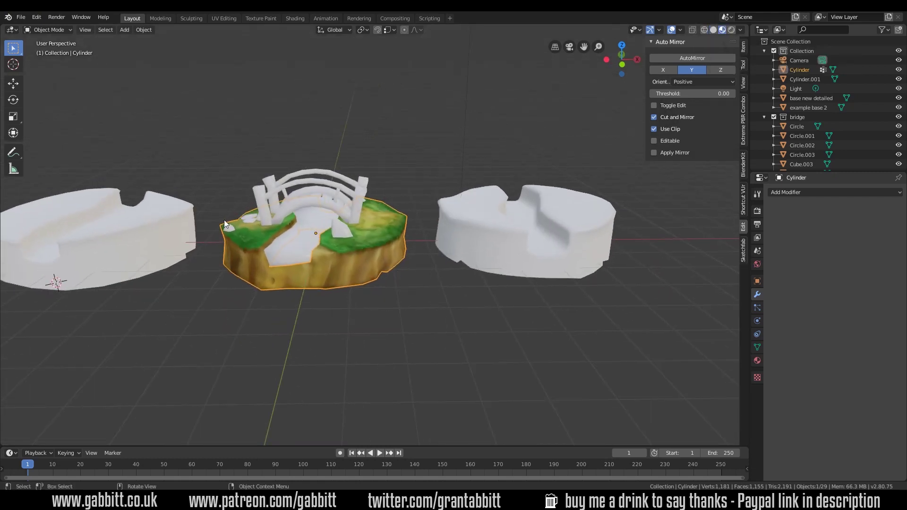
{"action": "mouse_move", "coordinate": [410, 231]}
{"action": "middle_mouse_down"}
{"action": "mouse_move", "coordinate": [415, 248]}
{"action": "mouse_move", "coordinate": [419, 242]}
{"action": "middle_mouse_up"}
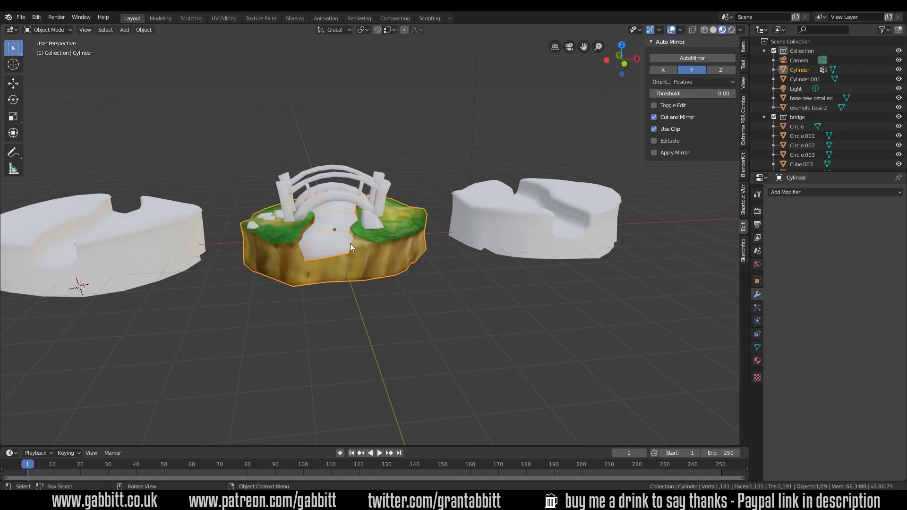
{"action": "middle_click_drag", "start_coordinate": [318, 305], "coordinate": [327, 364]}
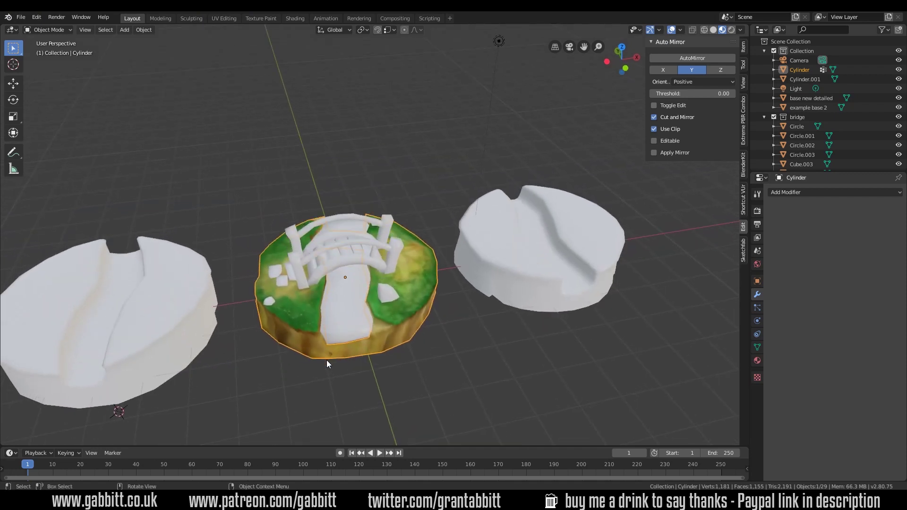
{"action": "middle_click_drag", "start_coordinate": [330, 316], "coordinate": [383, 256]}
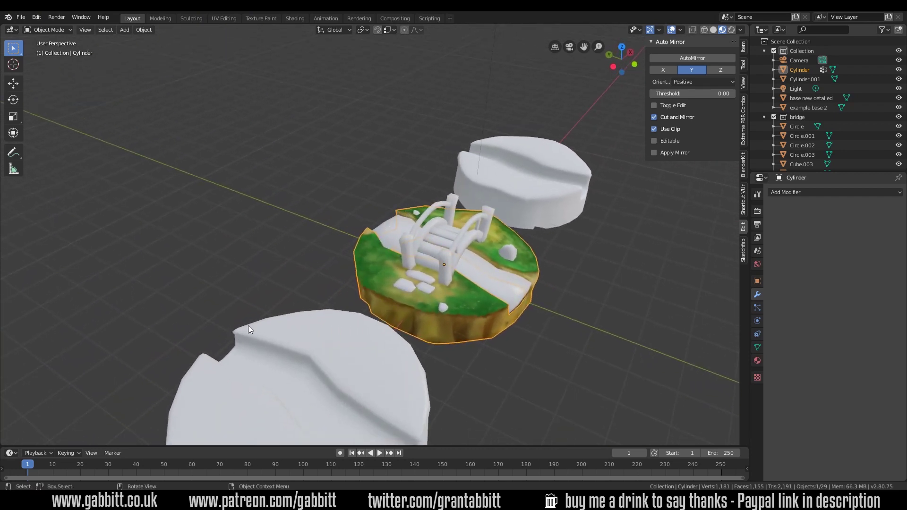
{"action": "middle_click_drag", "start_coordinate": [412, 358], "coordinate": [437, 294]}
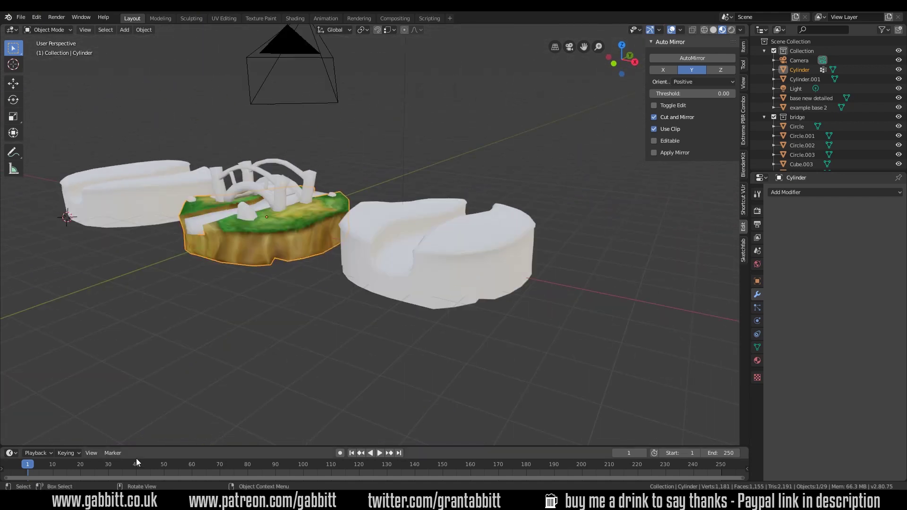
Step: In Sketchfab's Model Inspector, cycle the wireframe colour through blue and green back to red
{"action": "key", "text": "alt+Tab"}
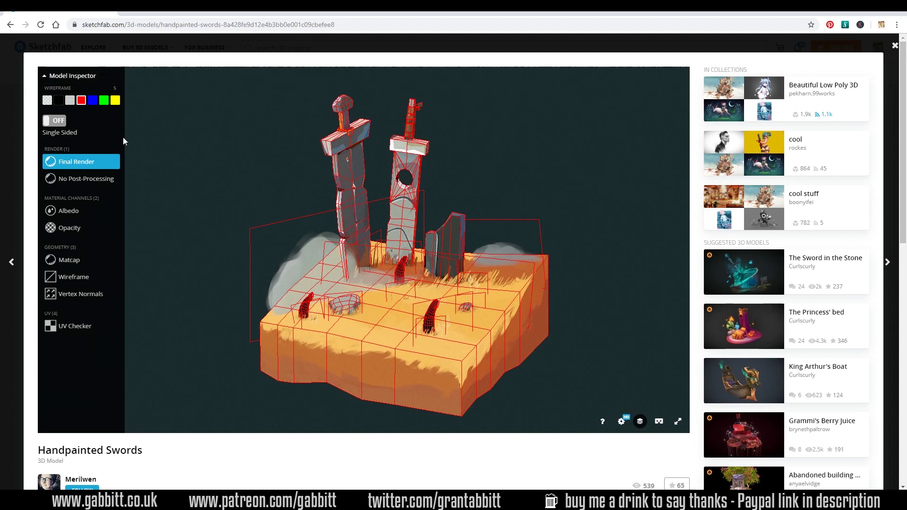
{"action": "left_click", "coordinate": [94, 101]}
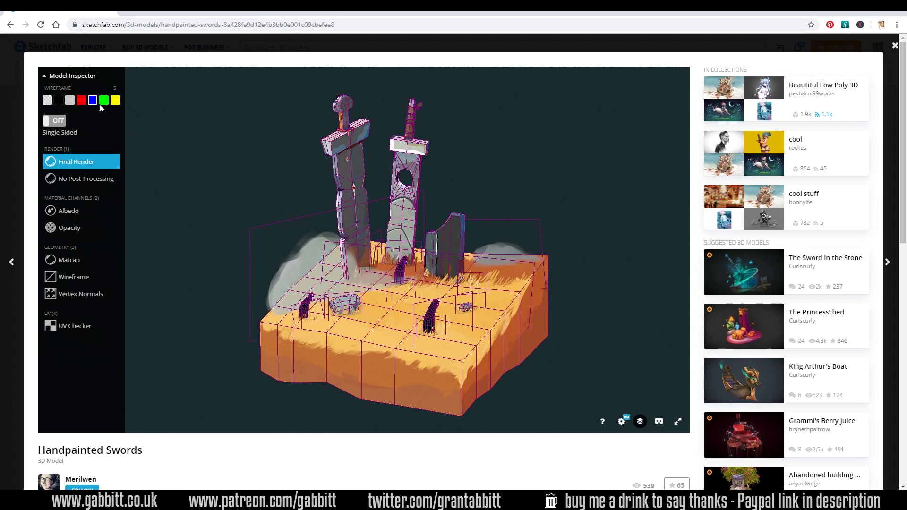
{"action": "left_click", "coordinate": [104, 102]}
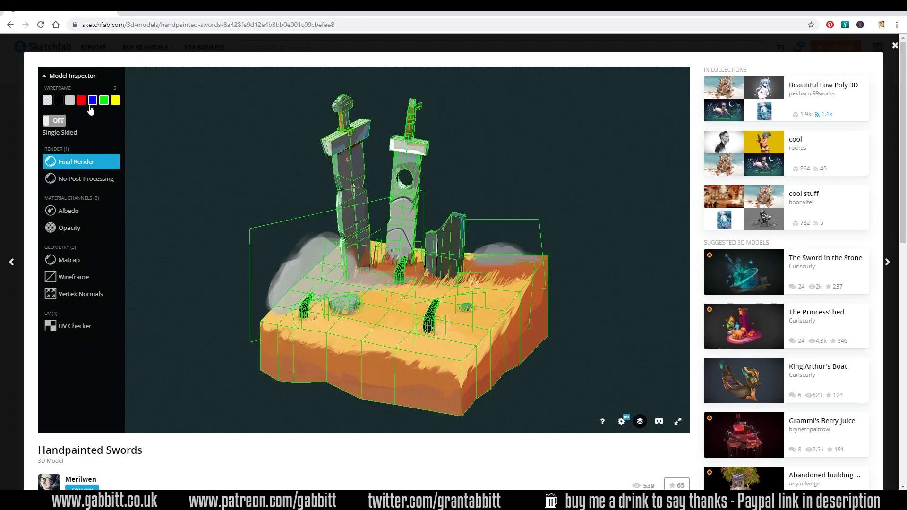
{"action": "left_click", "coordinate": [81, 101]}
{"action": "scroll", "coordinate": [396, 286], "scroll_direction": "up", "scroll_amount": 5}
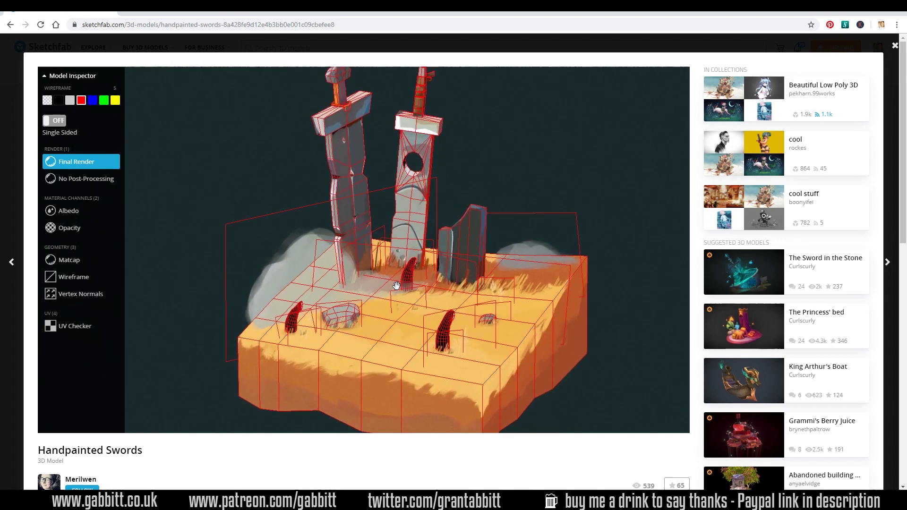
{"action": "scroll", "coordinate": [435, 268], "scroll_direction": "down", "scroll_amount": 5}
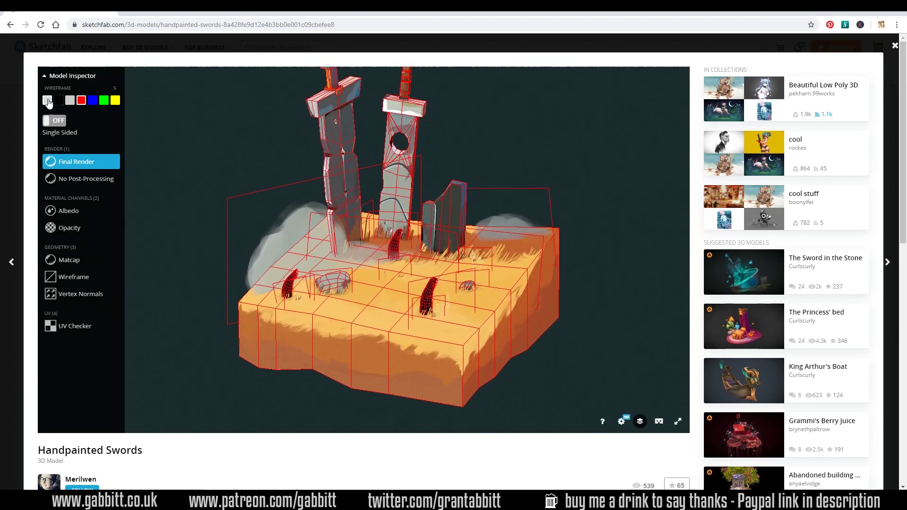
Step: Hide the wireframe overlay, then orbit and zoom the sword diorama
{"action": "left_click", "coordinate": [48, 100]}
{"action": "right_click_drag", "start_coordinate": [500, 263], "coordinate": [388, 261]}
{"action": "left_click_drag", "start_coordinate": [387, 261], "coordinate": [228, 182]}
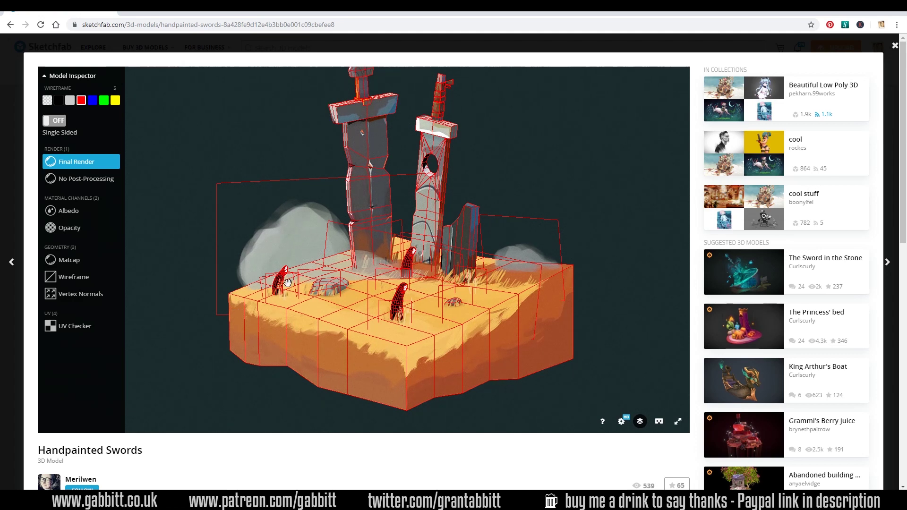
{"action": "scroll", "coordinate": [452, 325], "scroll_direction": "up", "scroll_amount": 2}
{"action": "scroll", "coordinate": [453, 324], "scroll_direction": "up", "scroll_amount": 2}
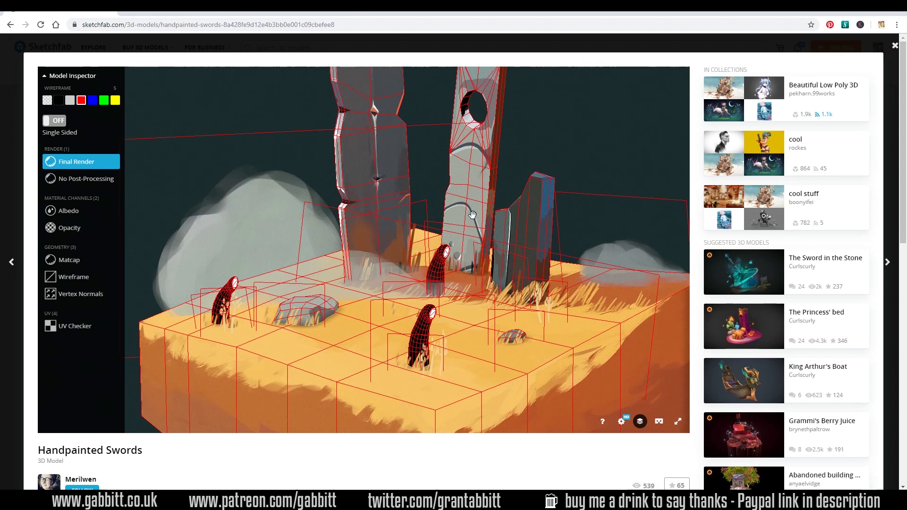
Step: Orbit and zoom around the two swords to study the holed sword's side and front
{"action": "scroll", "coordinate": [475, 140], "scroll_direction": "up", "scroll_amount": 5}
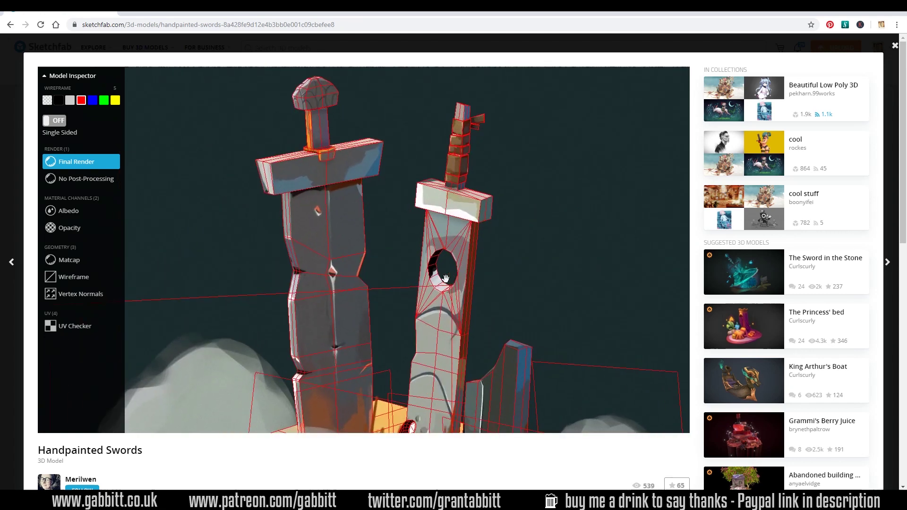
{"action": "left_click_drag", "start_coordinate": [475, 140], "coordinate": [310, 163]}
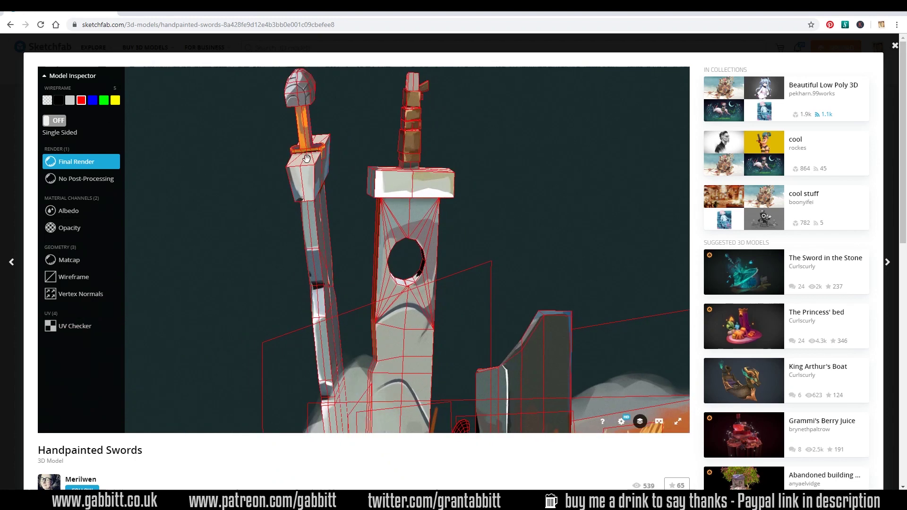
{"action": "left_click_drag", "start_coordinate": [315, 269], "coordinate": [357, 131]}
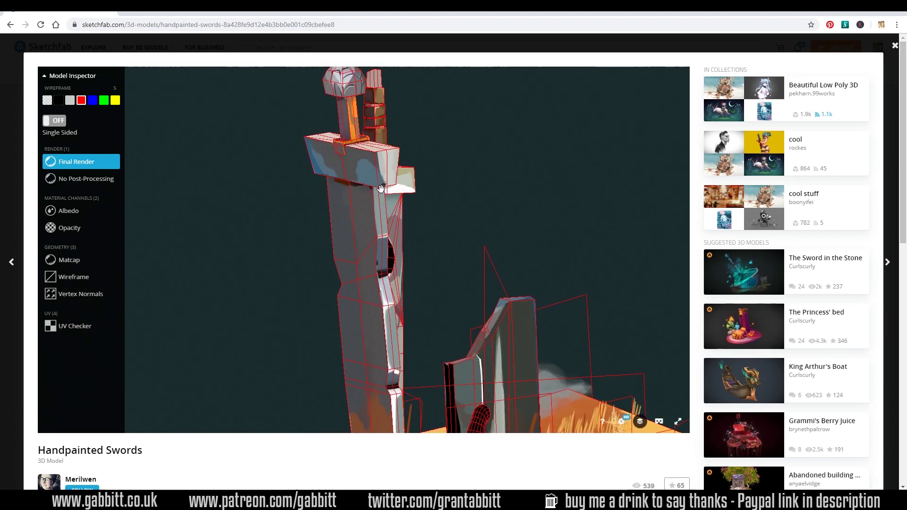
{"action": "left_click_drag", "start_coordinate": [380, 189], "coordinate": [364, 253]}
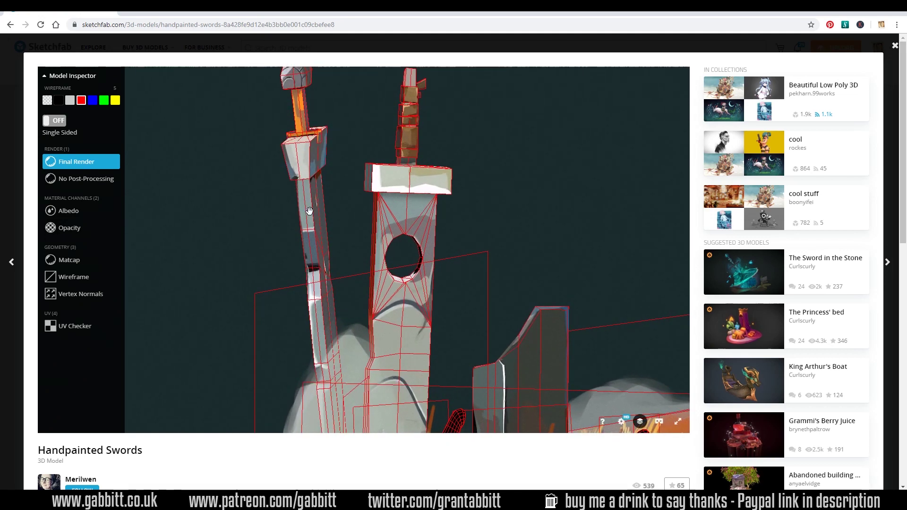
{"action": "scroll", "coordinate": [462, 248], "scroll_direction": "up", "scroll_amount": 3}
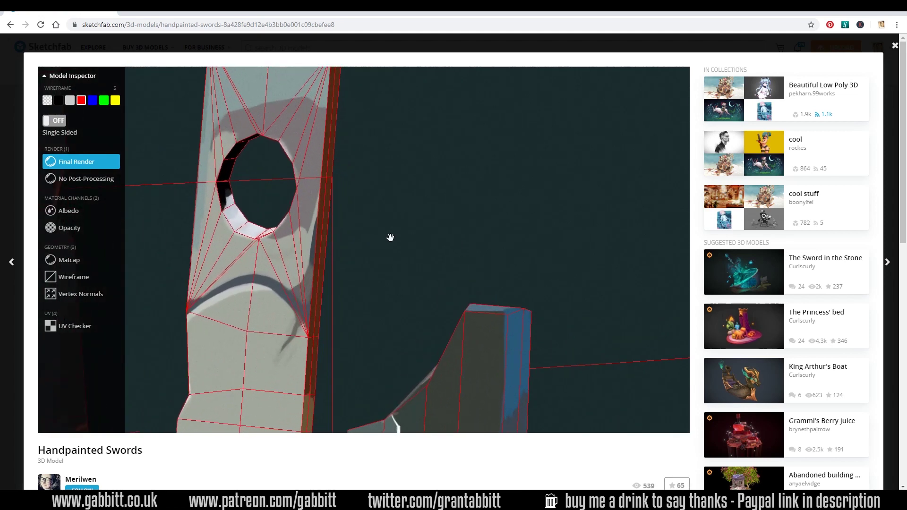
{"action": "mouse_move", "coordinate": [391, 237]}
{"action": "left_mouse_down"}
{"action": "mouse_move", "coordinate": [314, 225]}
{"action": "mouse_move", "coordinate": [377, 260]}
{"action": "mouse_move", "coordinate": [334, 248]}
{"action": "left_mouse_up"}
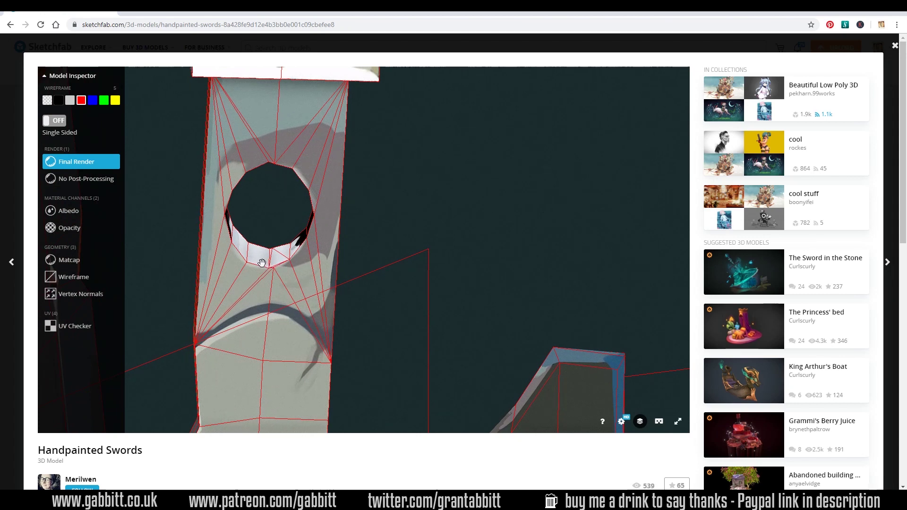
{"action": "scroll", "coordinate": [262, 262], "scroll_direction": "up", "scroll_amount": 3}
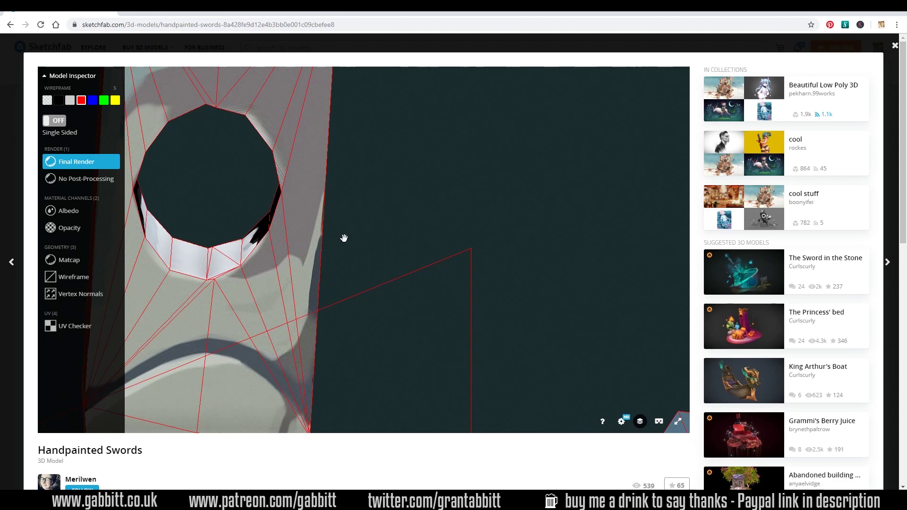
{"action": "scroll", "coordinate": [349, 242], "scroll_direction": "down", "scroll_amount": 6}
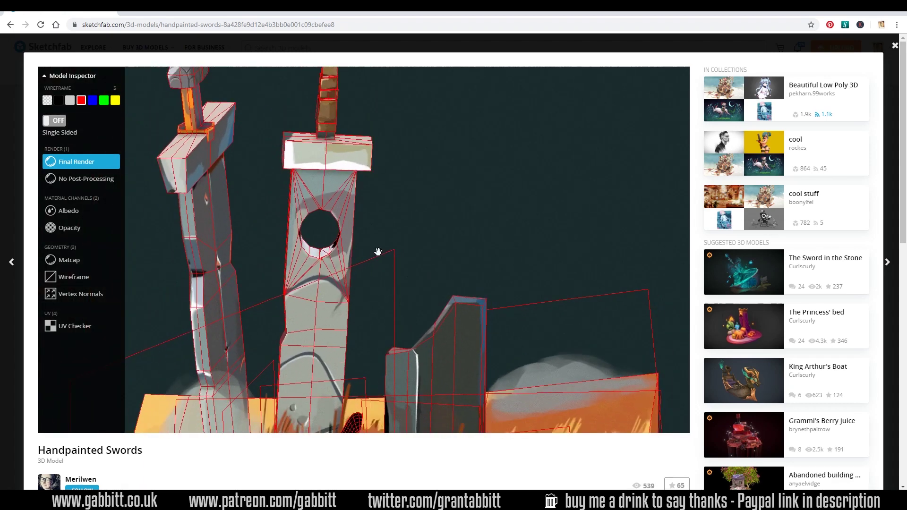
{"action": "scroll", "coordinate": [378, 252], "scroll_direction": "down", "scroll_amount": 8}
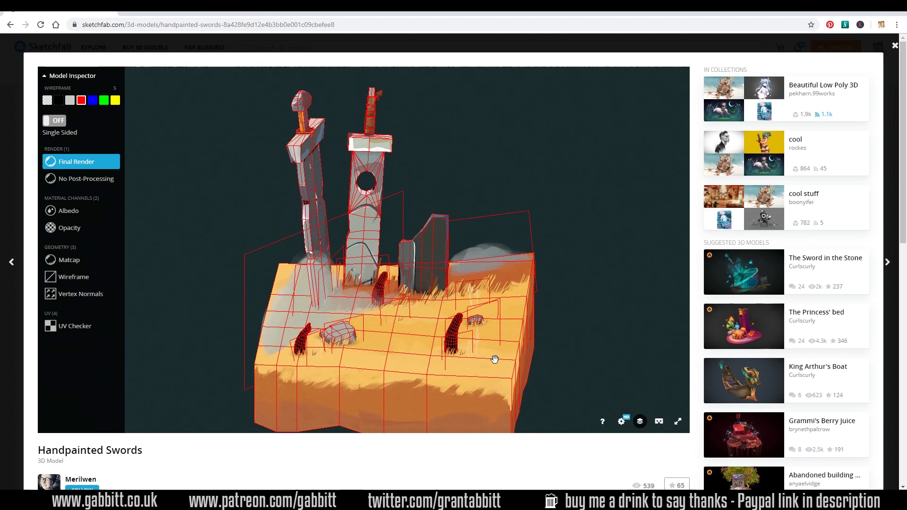
Step: Back in Blender, isolate the right-hand base in Local view, in Solid shading and Edit Mode
{"action": "key", "text": "alt+Tab"}
{"action": "middle_click_drag", "start_coordinate": [317, 303], "coordinate": [454, 314]}
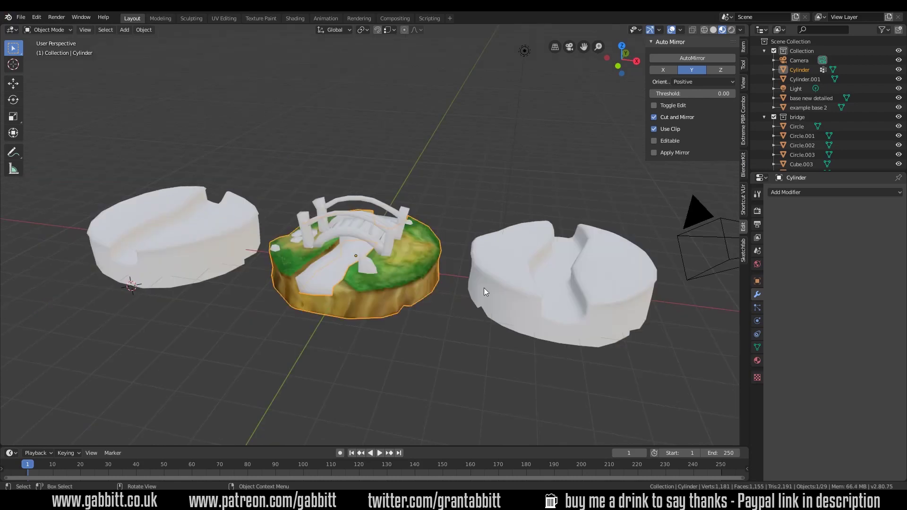
{"action": "left_click", "coordinate": [521, 288]}
{"action": "key", "text": "KP_Divide"}
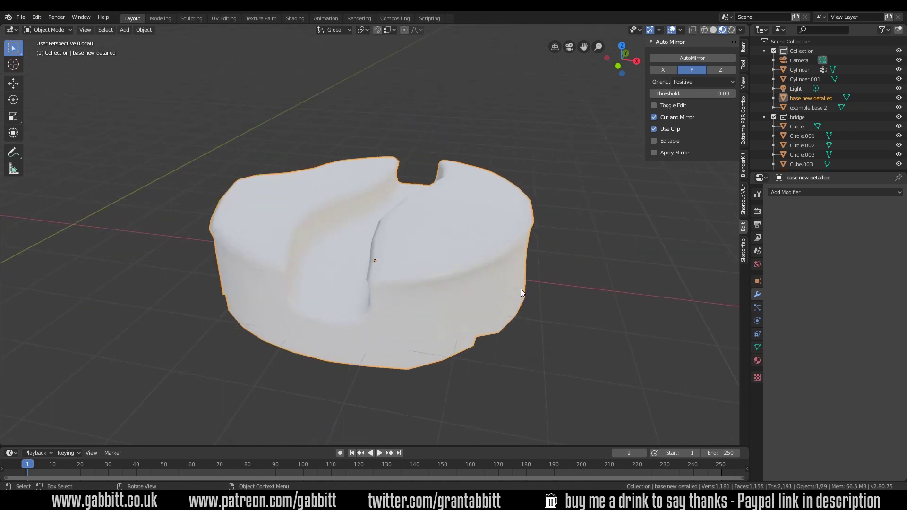
{"action": "left_click", "coordinate": [713, 29]}
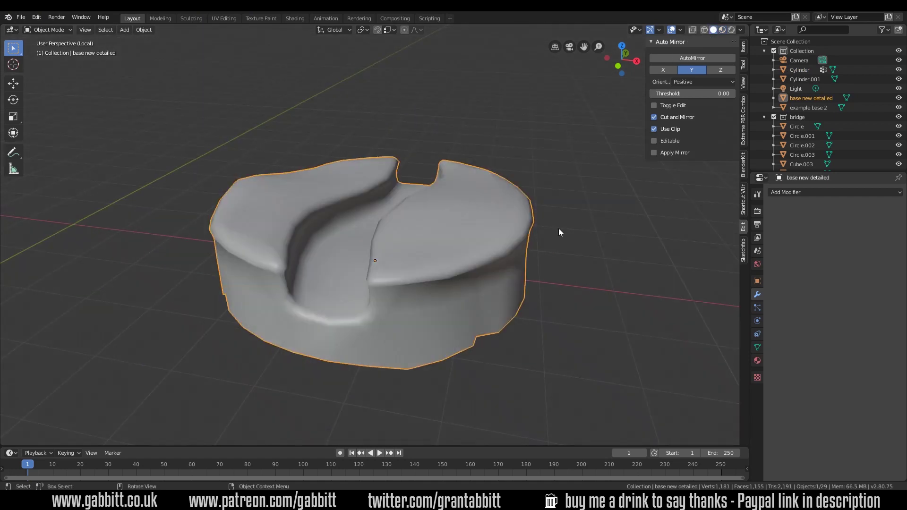
{"action": "key", "text": "Tab"}
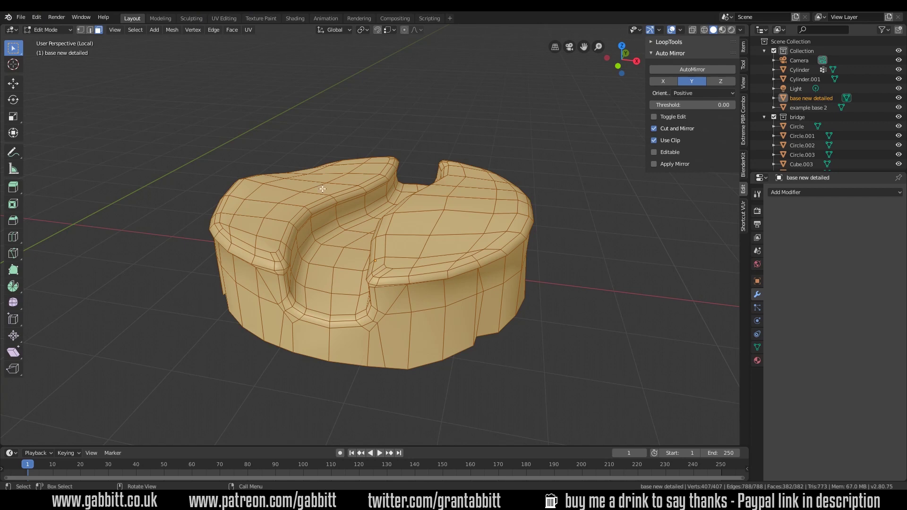
Step: Orbit the isolated mesh to a near-horizontal, then more frontal view
{"action": "middle_click_drag", "start_coordinate": [331, 259], "coordinate": [322, 214]}
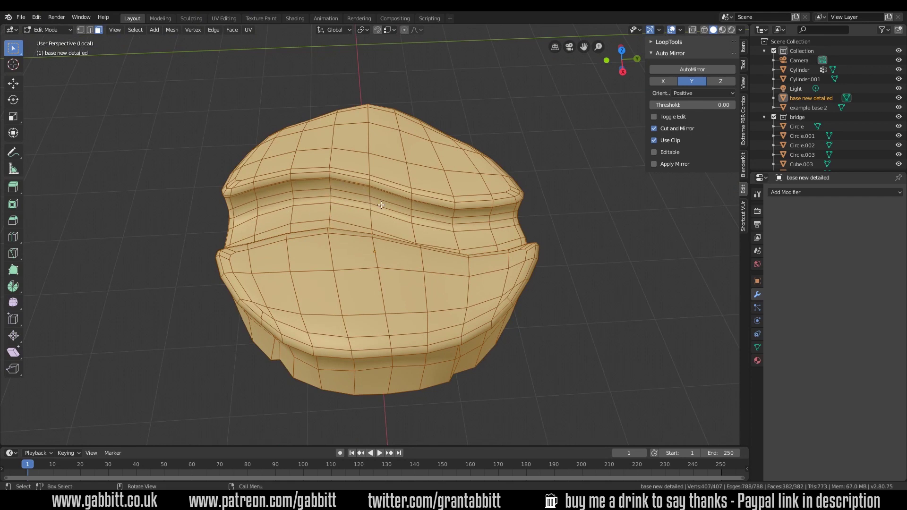
{"action": "middle_click_drag", "start_coordinate": [403, 213], "coordinate": [252, 192]}
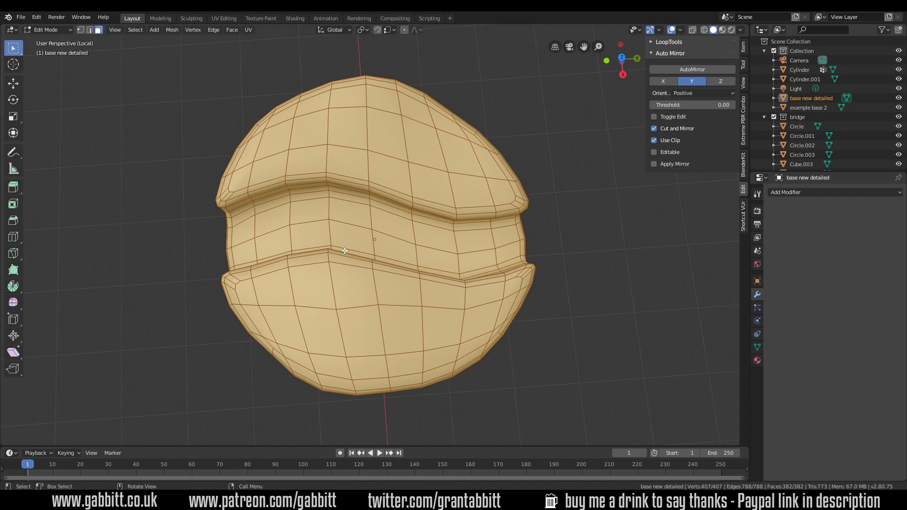
Step: In vertex select mode, reshape the groove edge by moving its vertices with proportional editing
{"action": "key", "text": "1"}
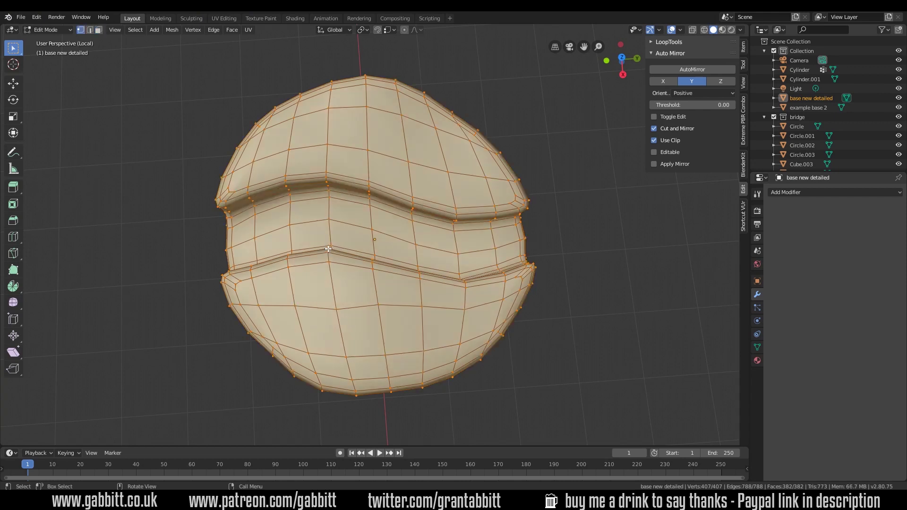
{"action": "left_click", "coordinate": [328, 248]}
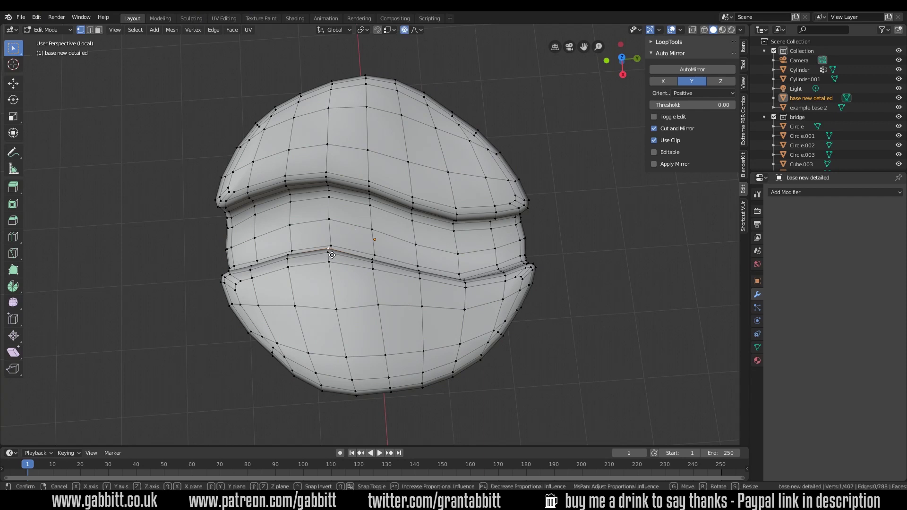
{"action": "key", "text": "g"}
{"action": "left_click", "coordinate": [378, 264]}
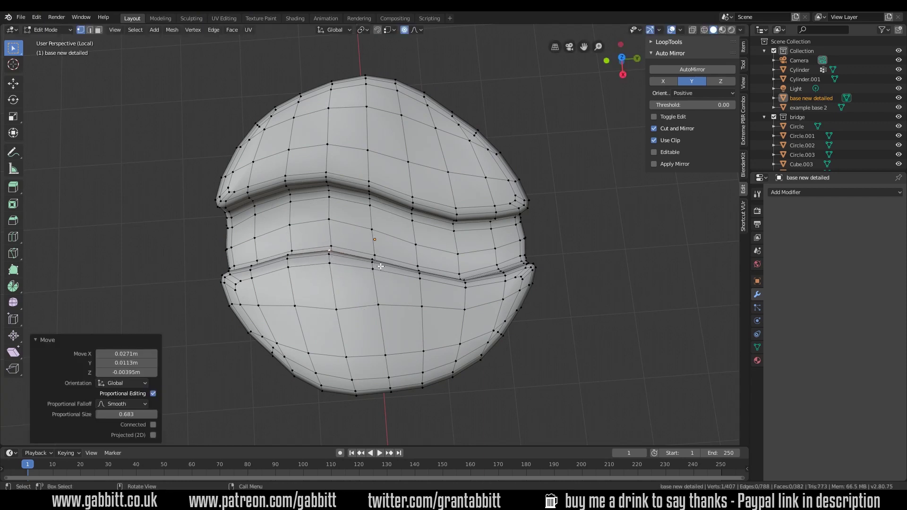
{"action": "key", "text": "g"}
{"action": "left_click", "coordinate": [376, 260]}
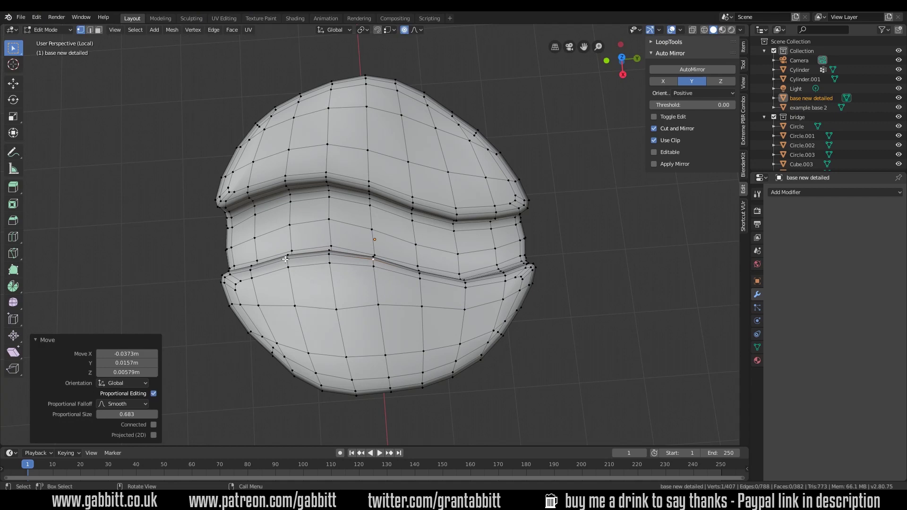
{"action": "left_click", "coordinate": [465, 281]}
{"action": "key", "text": "g"}
{"action": "left_click", "coordinate": [468, 285]}
Step: Move the bottom-front vertex of the side wall with smooth falloff
{"action": "middle_click_drag", "start_coordinate": [243, 307], "coordinate": [373, 354]}
{"action": "left_click", "coordinate": [405, 376]}
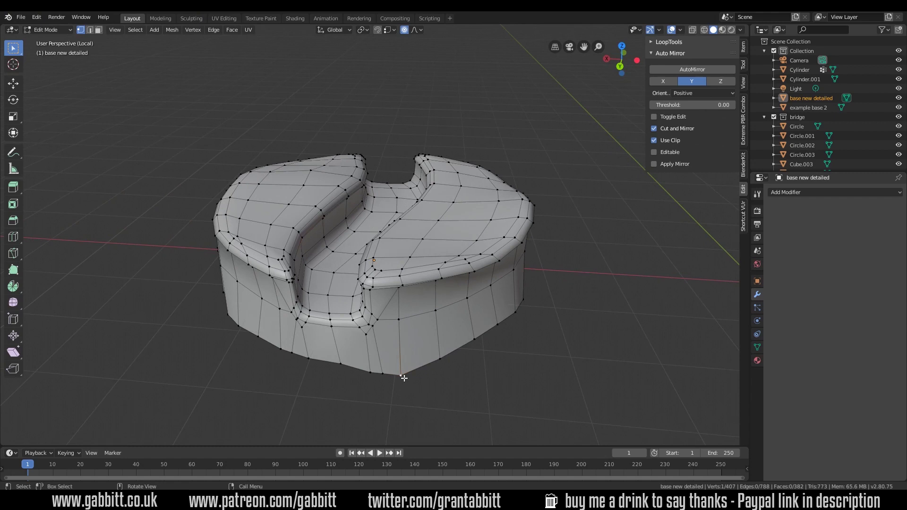
{"action": "key", "text": "g"}
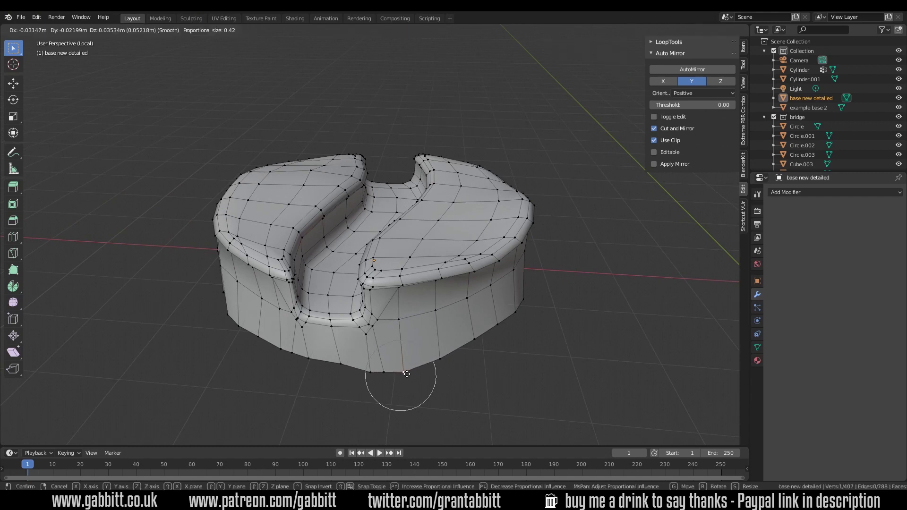
{"action": "left_click", "coordinate": [391, 374]}
Step: Knife-cut a new edge down the front side wall from the upper vertex to the bottom edge
{"action": "middle_click_drag", "start_coordinate": [391, 374], "coordinate": [365, 362]}
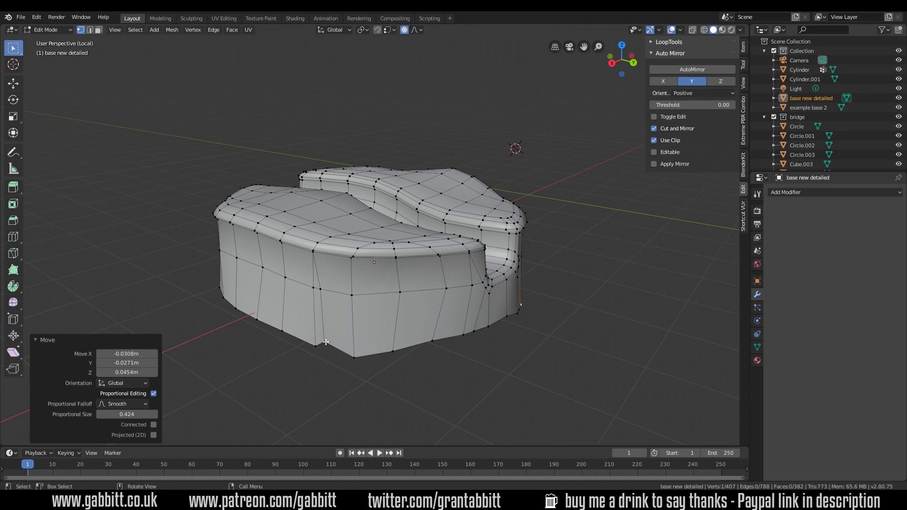
{"action": "key", "text": "k"}
{"action": "left_click", "coordinate": [314, 287]}
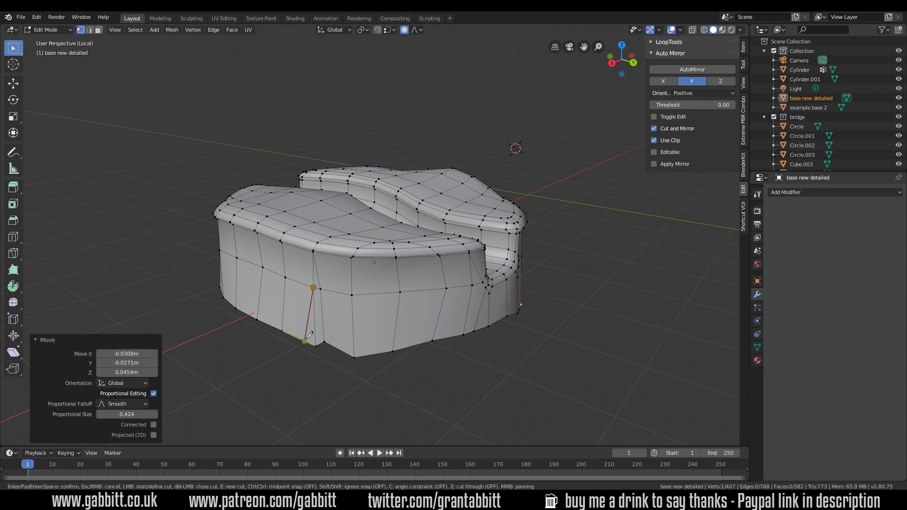
{"action": "left_click", "coordinate": [306, 340]}
{"action": "key", "text": "Return"}
Step: Reposition the new bottom vertex with proportional editing and review the whole mesh
{"action": "left_click", "coordinate": [306, 340]}
{"action": "key", "text": "KP_Decimal"}
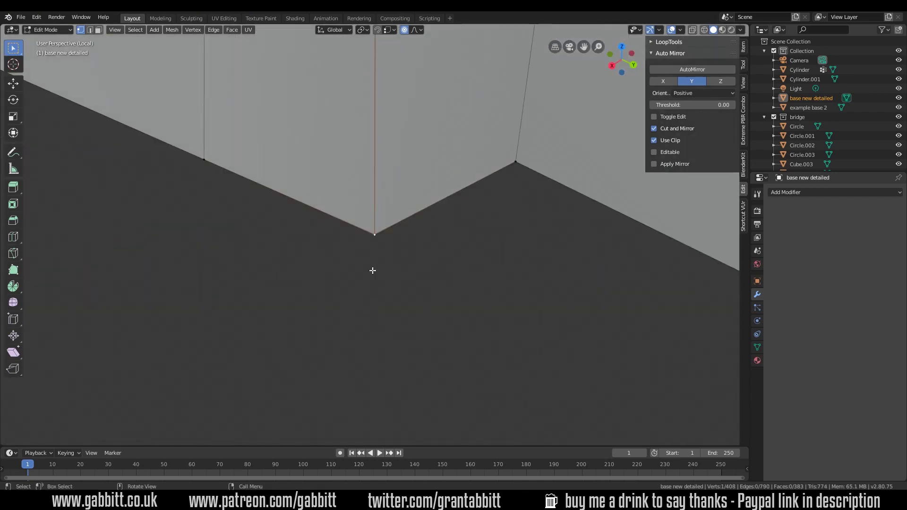
{"action": "key", "text": "g"}
{"action": "scroll", "coordinate": [374, 237], "scroll_direction": "up", "scroll_amount": 2}
{"action": "left_click", "coordinate": [373, 223]}
{"action": "scroll", "coordinate": [430, 233], "scroll_direction": "down", "scroll_amount": 5}
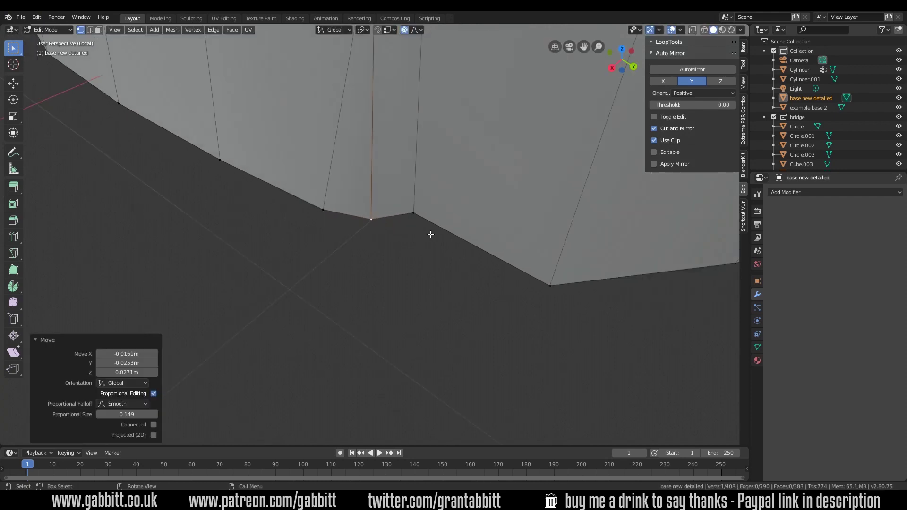
{"action": "middle_click_drag", "start_coordinate": [429, 233], "coordinate": [394, 204]}
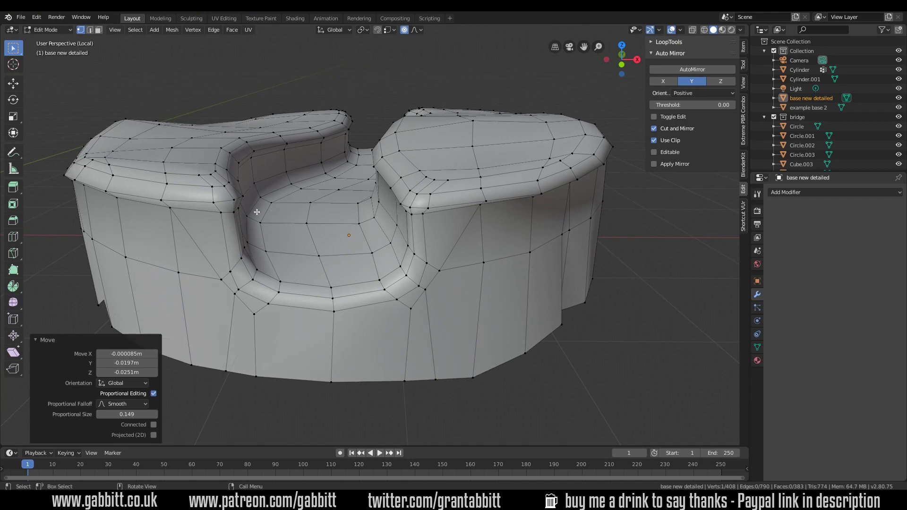
{"action": "middle_click_drag", "start_coordinate": [79, 182], "coordinate": [150, 175]}
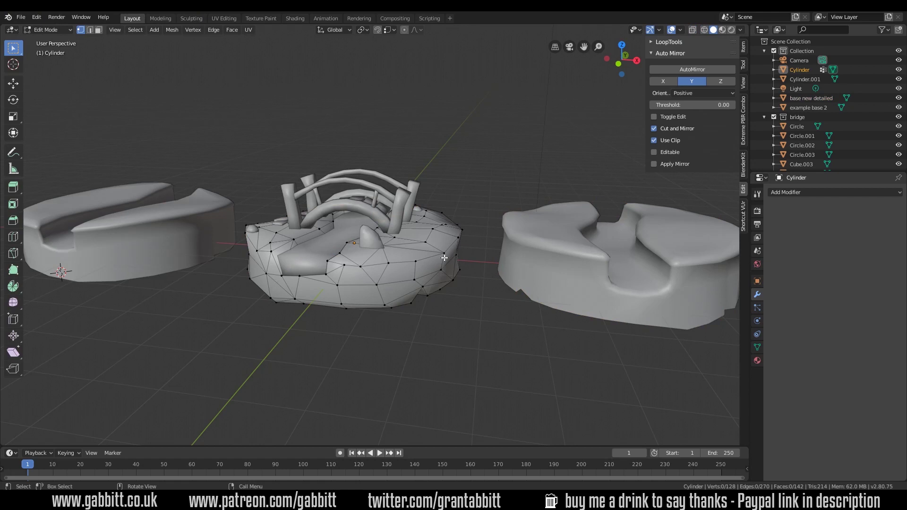
Step: Orbit from a top-down to a frontal view of all three bases
{"action": "middle_click_drag", "start_coordinate": [448, 258], "coordinate": [414, 303]}
{"action": "middle_click_drag", "start_coordinate": [359, 329], "coordinate": [377, 329]}
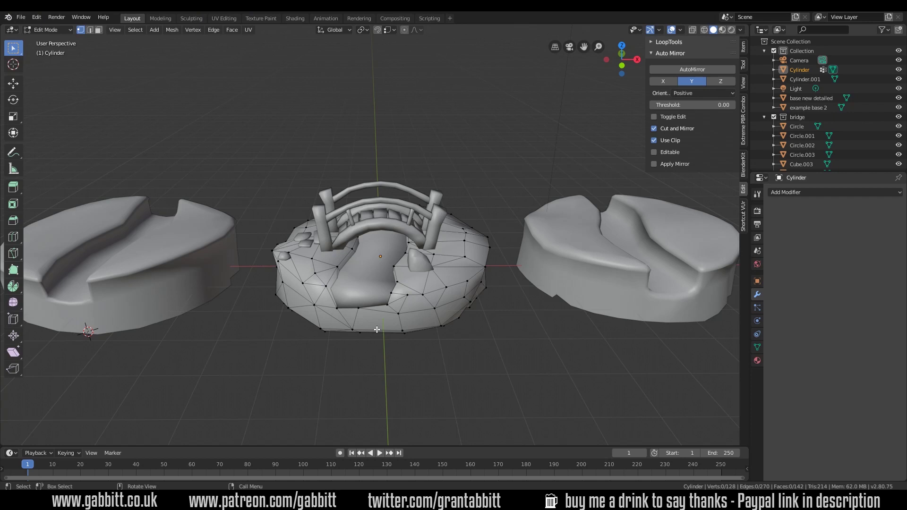
Step: Isolate the detailed base again in Local view and enter its Edit Mode
{"action": "key", "text": "Tab"}
{"action": "left_click", "coordinate": [606, 282]}
{"action": "key", "text": "KP_Divide"}
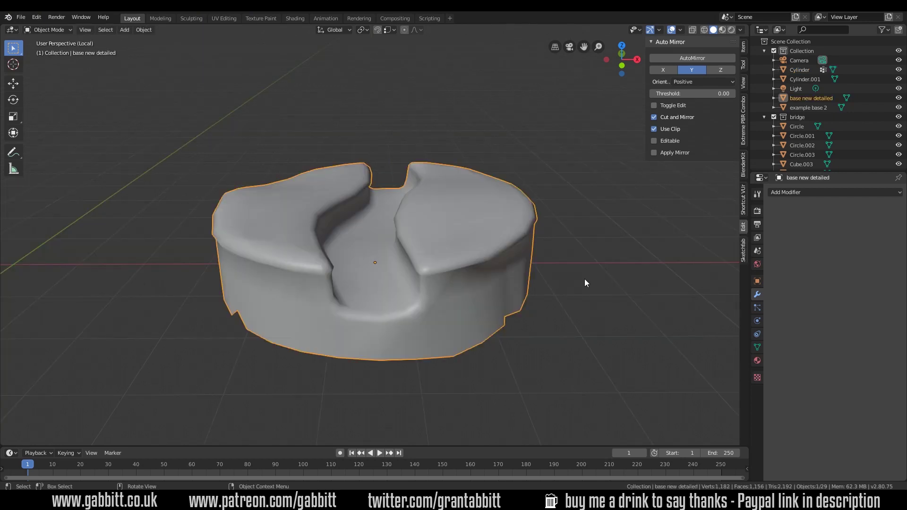
{"action": "key", "text": "Tab"}
{"action": "middle_click_drag", "start_coordinate": [585, 281], "coordinate": [506, 325]}
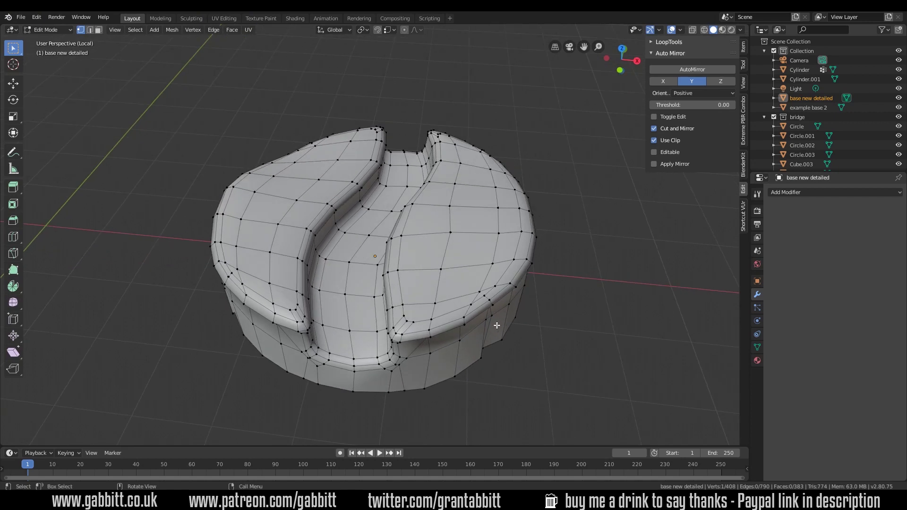
Step: Enable snapping to Vertex and move a left-groove vertex into place
{"action": "left_click", "coordinate": [379, 30]}
{"action": "left_click", "coordinate": [391, 30]}
{"action": "middle_click_drag", "start_coordinate": [326, 258], "coordinate": [300, 246]}
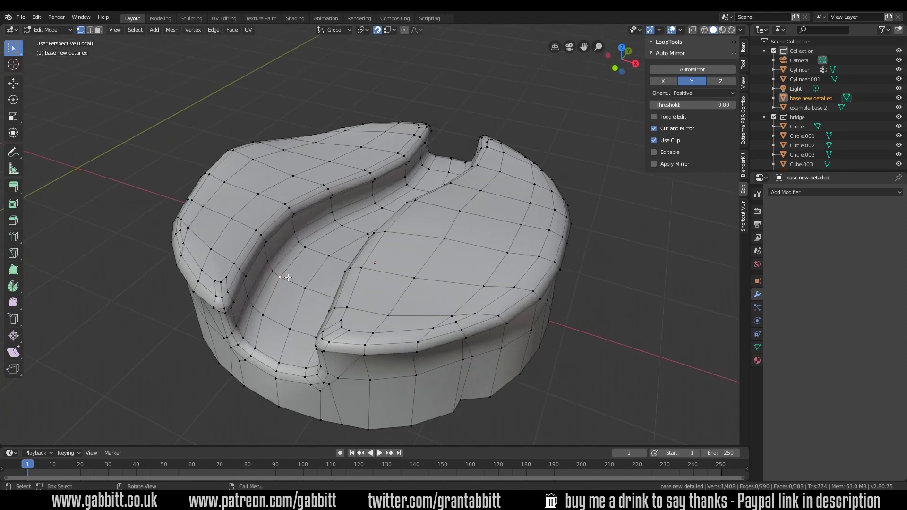
{"action": "key", "text": "g"}
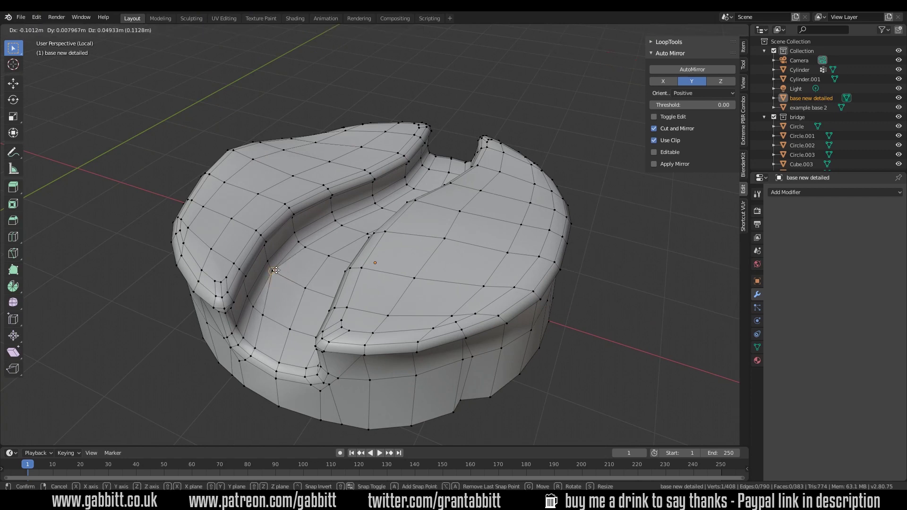
{"action": "left_click", "coordinate": [271, 269]}
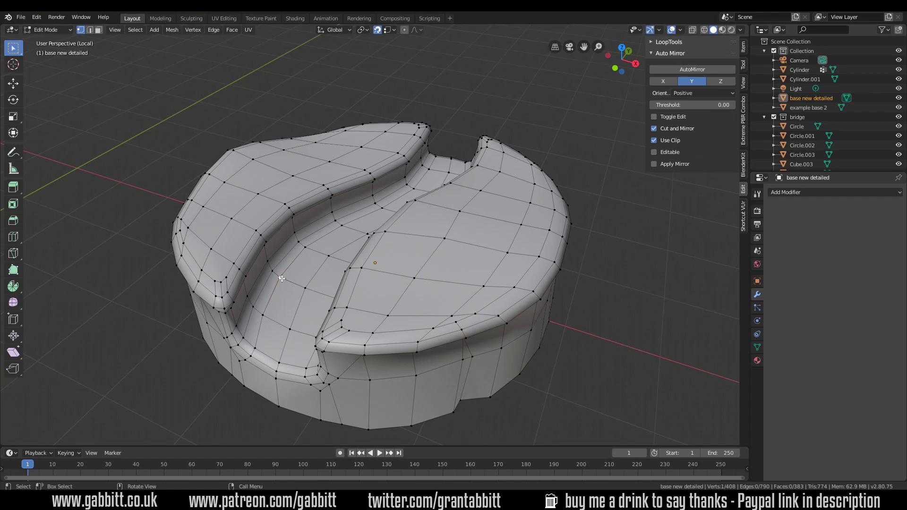
{"action": "key", "text": "g"}
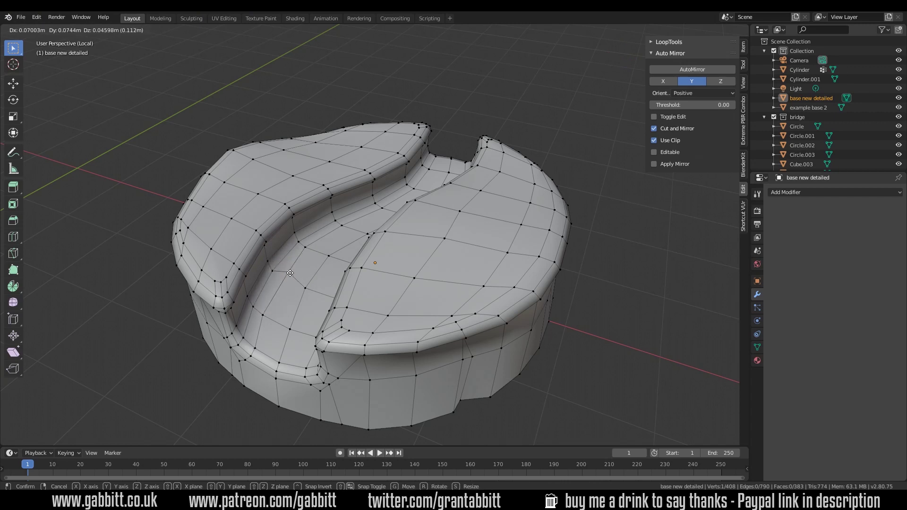
{"action": "left_click", "coordinate": [283, 278]}
Step: Vertex-slide the left-groove vertex toward its neighbour, then adjust it along the groove
{"action": "key", "text": "g"}
{"action": "key", "text": "g"}
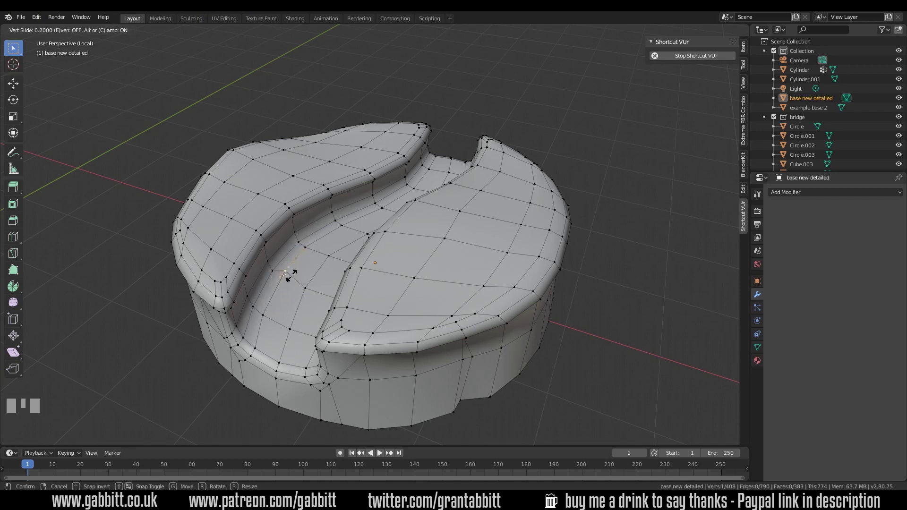
{"action": "right_click", "coordinate": [292, 276]}
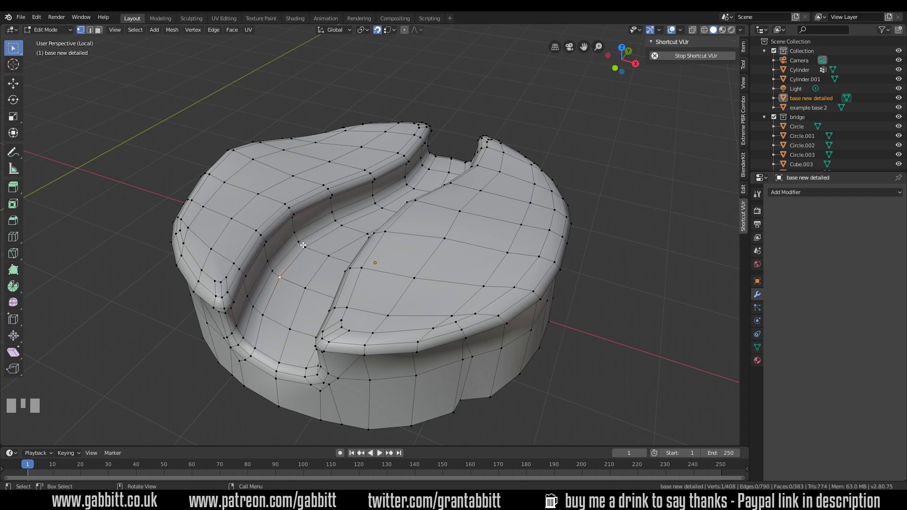
{"action": "key", "text": "shift+v"}
{"action": "left_click", "coordinate": [279, 276]}
{"action": "key", "text": "g"}
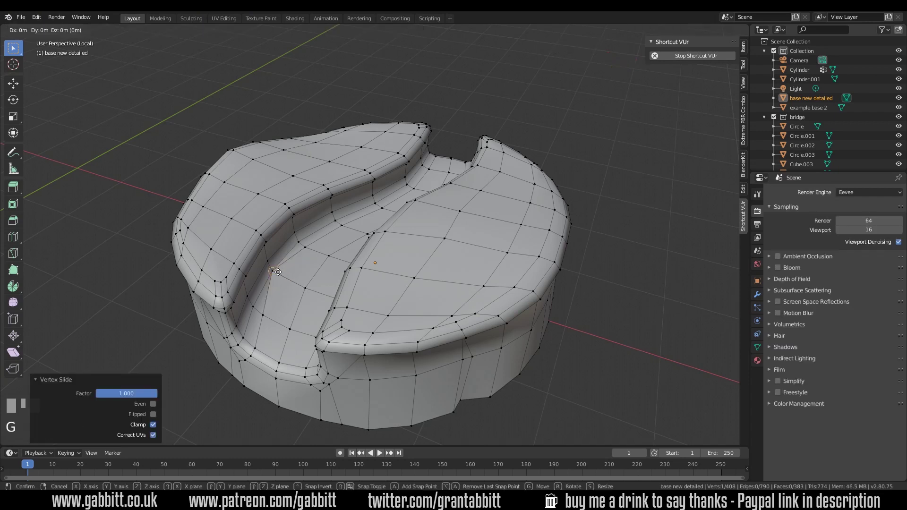
{"action": "left_click", "coordinate": [278, 263]}
{"action": "middle_click_drag", "start_coordinate": [282, 283], "coordinate": [268, 270]}
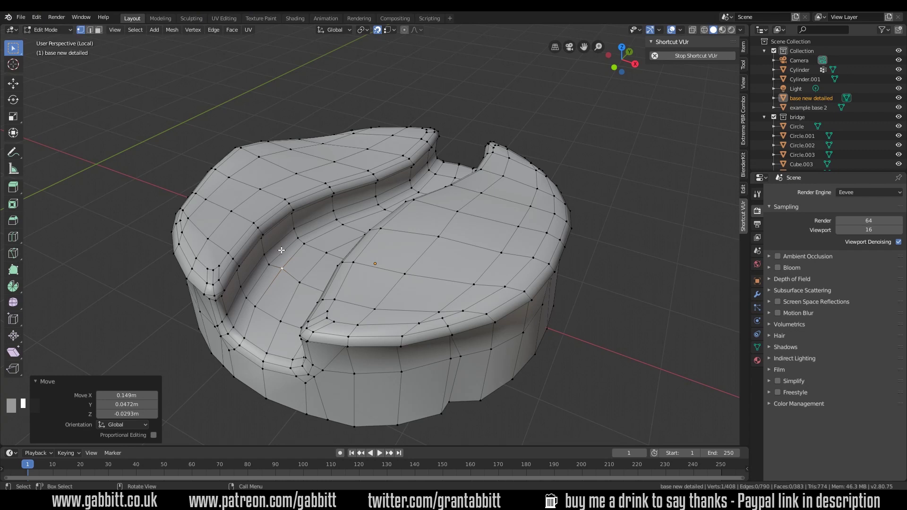
Step: Turn on Auto Merge in the Tool settings and slide the first stray vertices onto neighbours
{"action": "left_click", "coordinate": [758, 193]}
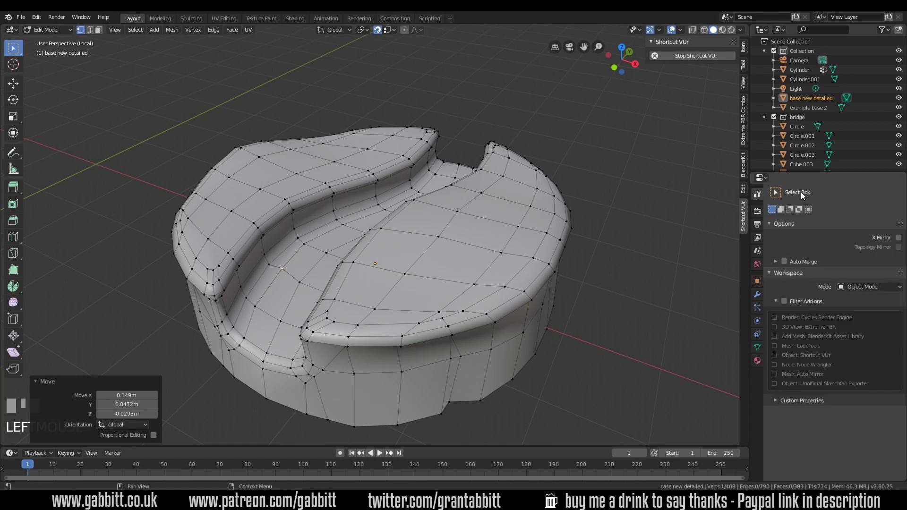
{"action": "left_click", "coordinate": [785, 262]}
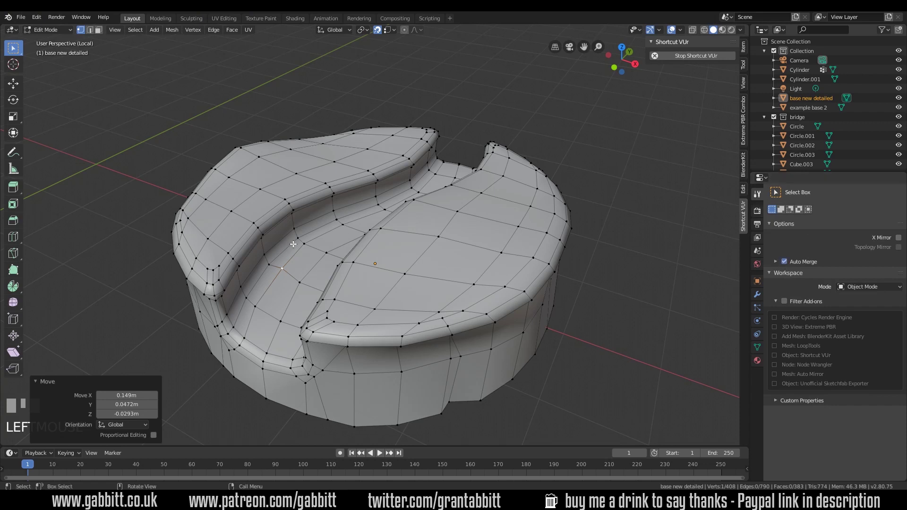
{"action": "key", "text": "g"}
{"action": "key", "text": "g"}
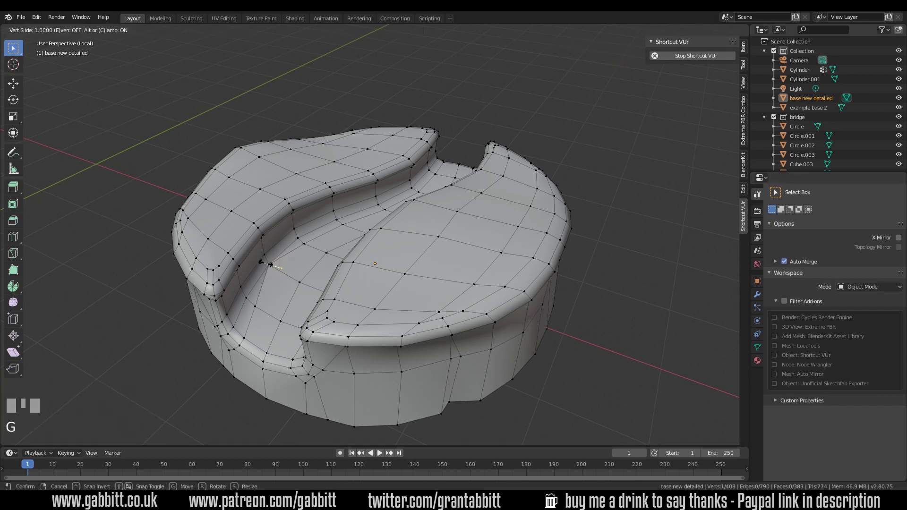
{"action": "left_click", "coordinate": [277, 266]}
{"action": "key", "text": "g"}
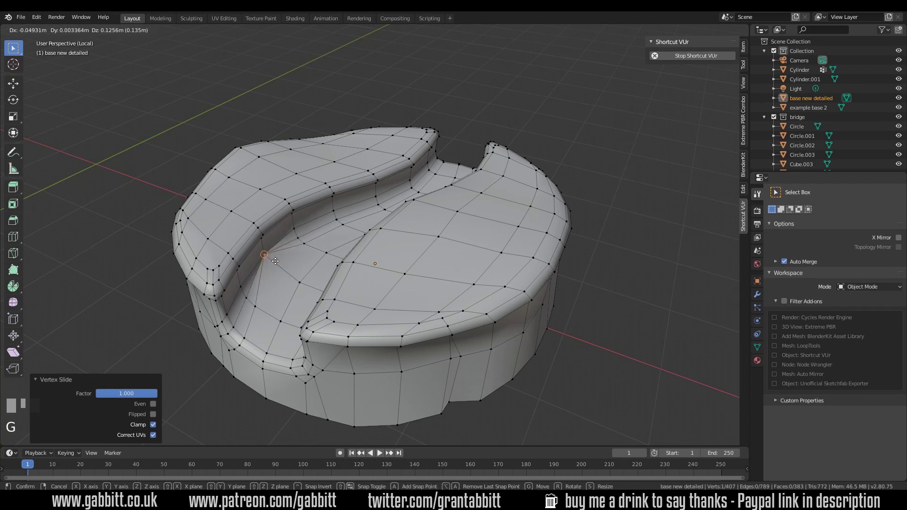
{"action": "right_click", "coordinate": [276, 266]}
{"action": "key", "text": "g"}
{"action": "key", "text": "g"}
{"action": "left_click", "coordinate": [330, 237]}
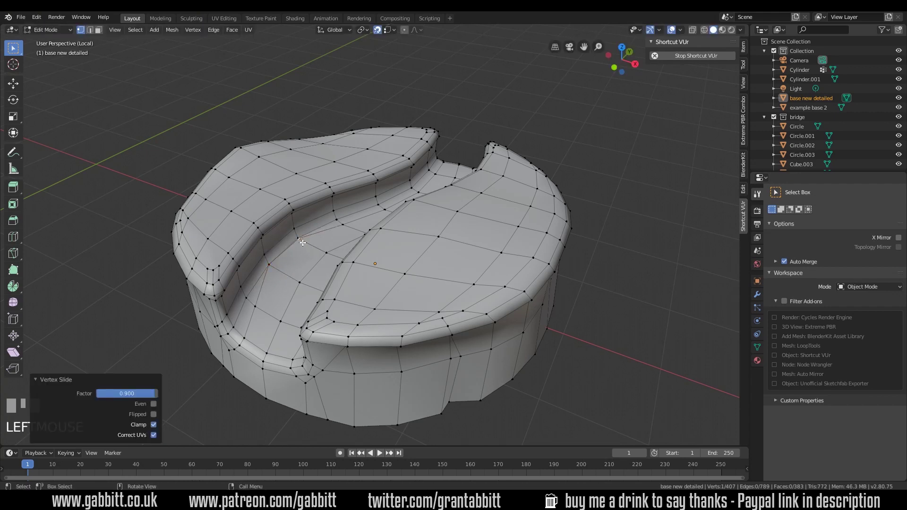
Step: Merge the next stray groove vertices by sliding them onto their neighbours
{"action": "key", "text": "g"}
{"action": "key", "text": "g"}
{"action": "middle_click_drag", "start_coordinate": [332, 238], "coordinate": [429, 250]}
{"action": "left_click", "coordinate": [330, 227]}
{"action": "key", "text": "g"}
{"action": "key", "text": "g"}
{"action": "left_click", "coordinate": [330, 227]}
{"action": "key", "text": "g"}
{"action": "key", "text": "g"}
{"action": "left_click", "coordinate": [452, 201]}
Step: Merge the remaining stray vertex and check the 374-face mesh from low and high angles
{"action": "key", "text": "g"}
{"action": "key", "text": "g"}
{"action": "left_click", "coordinate": [504, 197]}
{"action": "key", "text": "g"}
{"action": "key", "text": "g"}
{"action": "left_click", "coordinate": [503, 197]}
{"action": "middle_click_drag", "start_coordinate": [416, 297], "coordinate": [378, 259]}
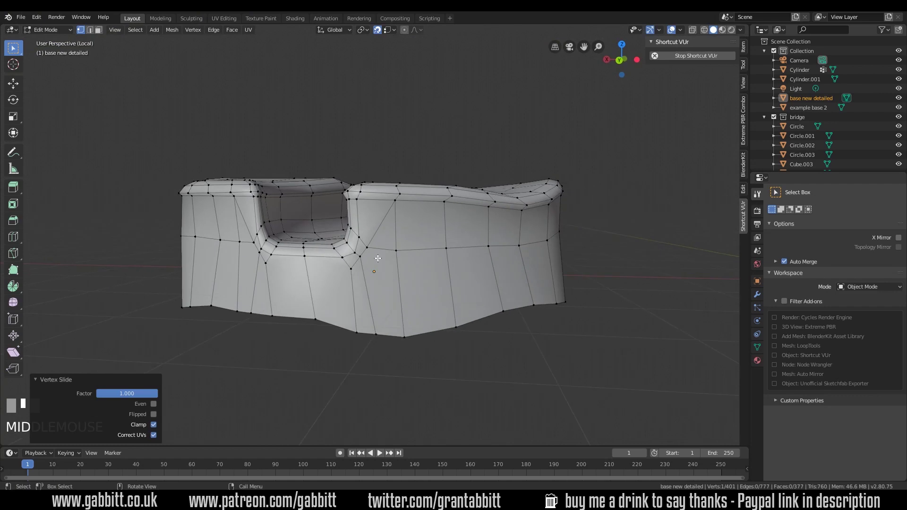
{"action": "middle_click_drag", "start_coordinate": [352, 226], "coordinate": [355, 226]}
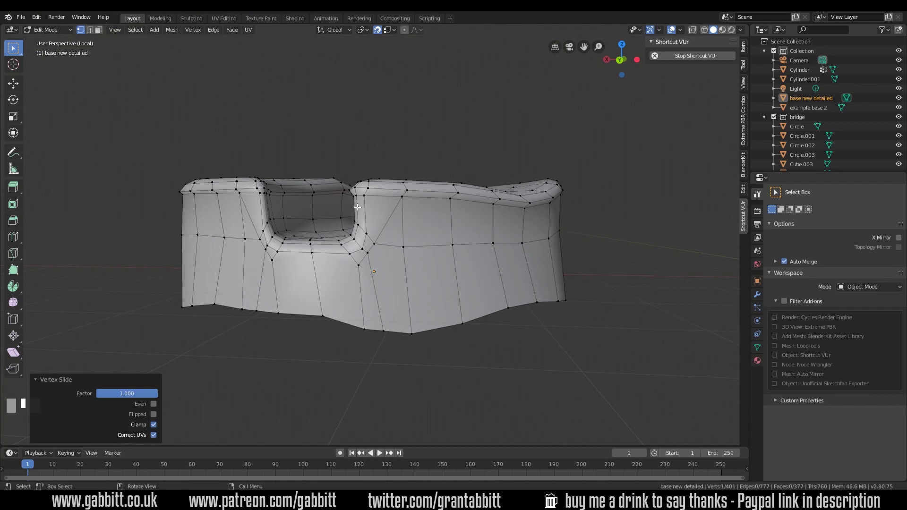
{"action": "middle_click_drag", "start_coordinate": [361, 228], "coordinate": [416, 241]}
Step: Vertex-slide four channel vertices onto their neighbours so Auto Merge welds them
{"action": "key", "text": "g"}
{"action": "key", "text": "g"}
{"action": "left_click", "coordinate": [435, 267]}
{"action": "key", "text": "g"}
{"action": "key", "text": "g"}
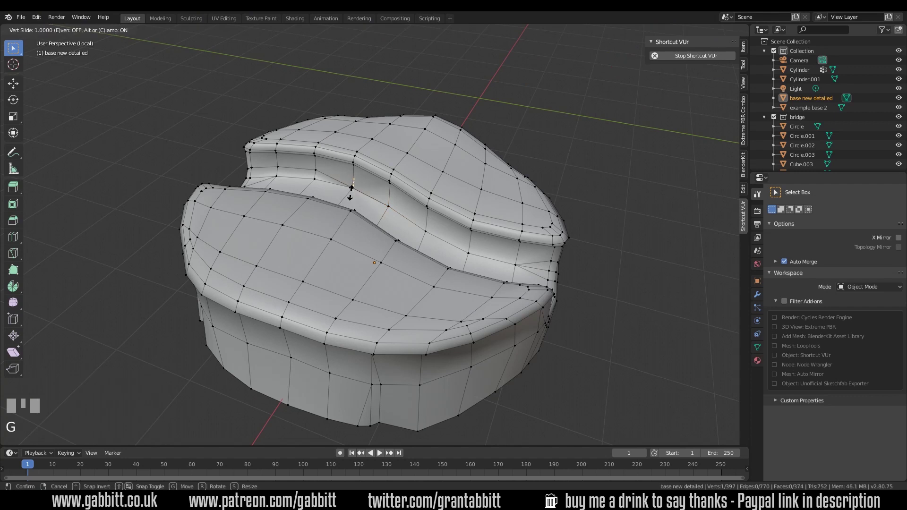
{"action": "left_click", "coordinate": [317, 170]}
{"action": "key", "text": "g"}
{"action": "key", "text": "g"}
{"action": "left_click", "coordinate": [279, 168]}
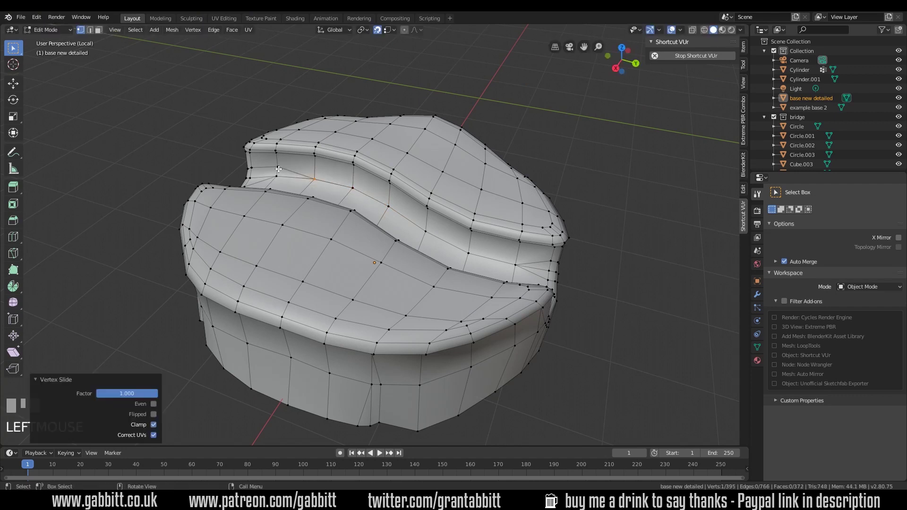
{"action": "key", "text": "g"}
{"action": "key", "text": "g"}
{"action": "left_click", "coordinate": [278, 188]}
Step: Slide two more groove-edge vertices onto neighbours, bringing the base to 392 vertices
{"action": "middle_click_drag", "start_coordinate": [278, 188], "coordinate": [499, 247]}
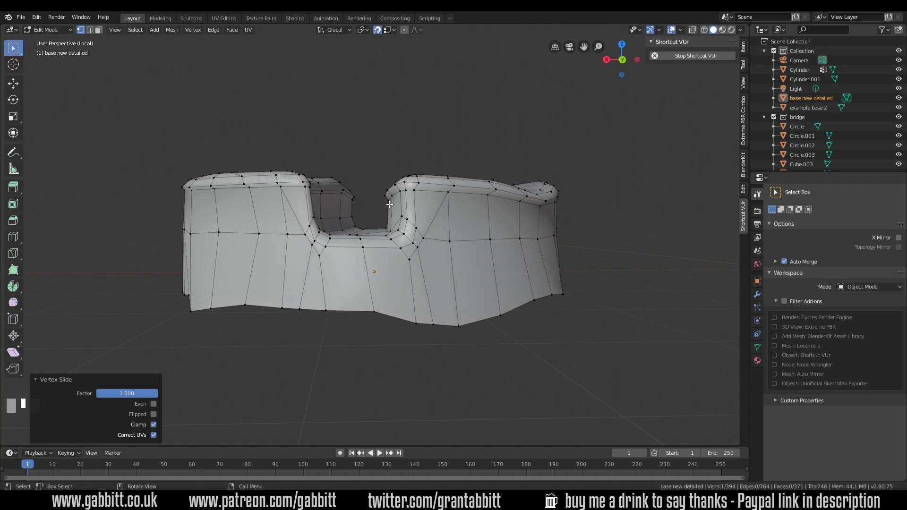
{"action": "middle_click_drag", "start_coordinate": [411, 210], "coordinate": [389, 219]}
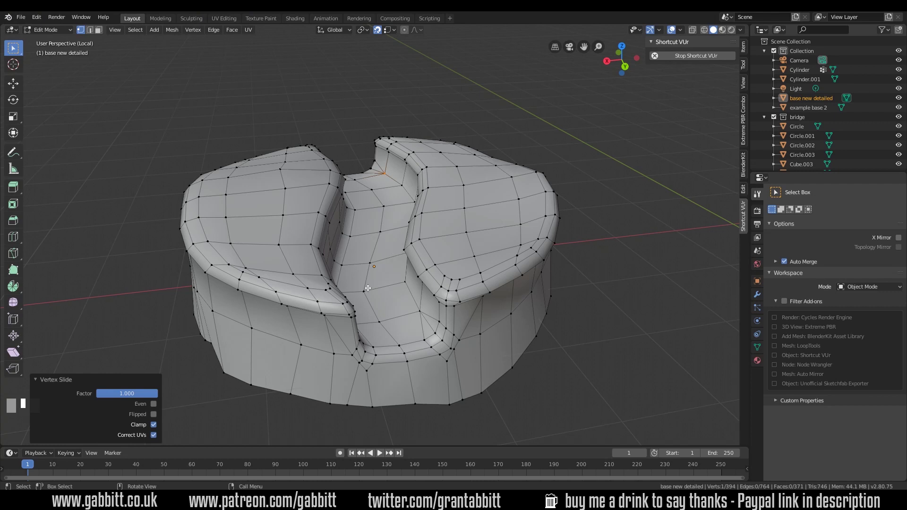
{"action": "middle_click_drag", "start_coordinate": [368, 288], "coordinate": [314, 221]}
{"action": "left_click", "coordinate": [313, 221]}
{"action": "key", "text": "g"}
{"action": "key", "text": "g"}
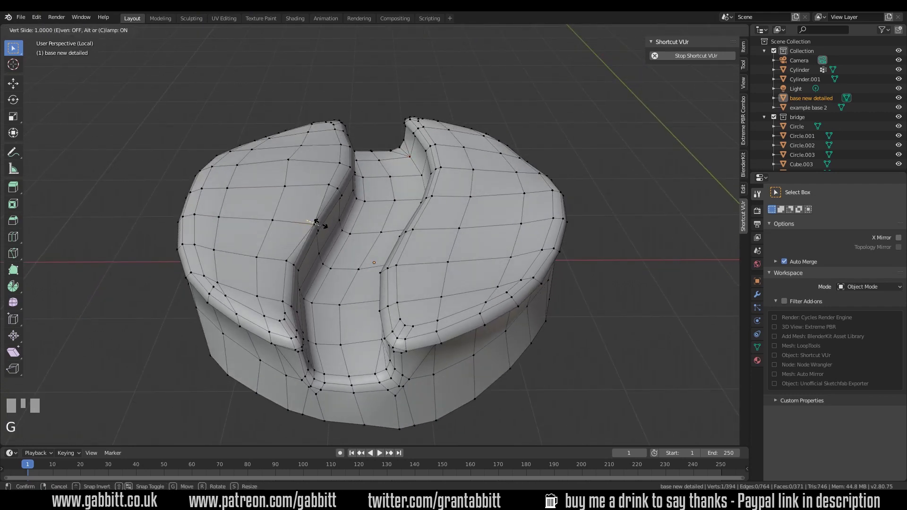
{"action": "left_click", "coordinate": [316, 222]}
{"action": "left_click", "coordinate": [296, 252]}
{"action": "key", "text": "g"}
{"action": "key", "text": "g"}
{"action": "left_click", "coordinate": [309, 261]}
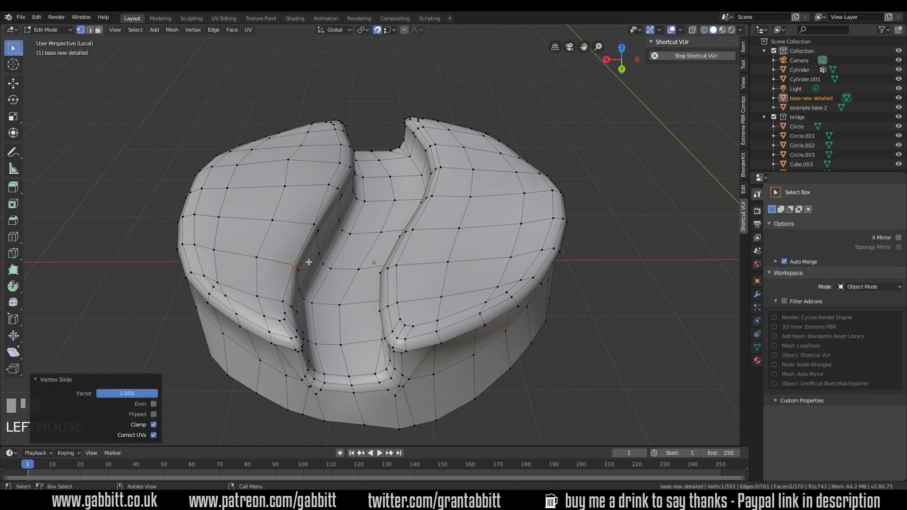
{"action": "middle_click_drag", "start_coordinate": [425, 270], "coordinate": [414, 250]}
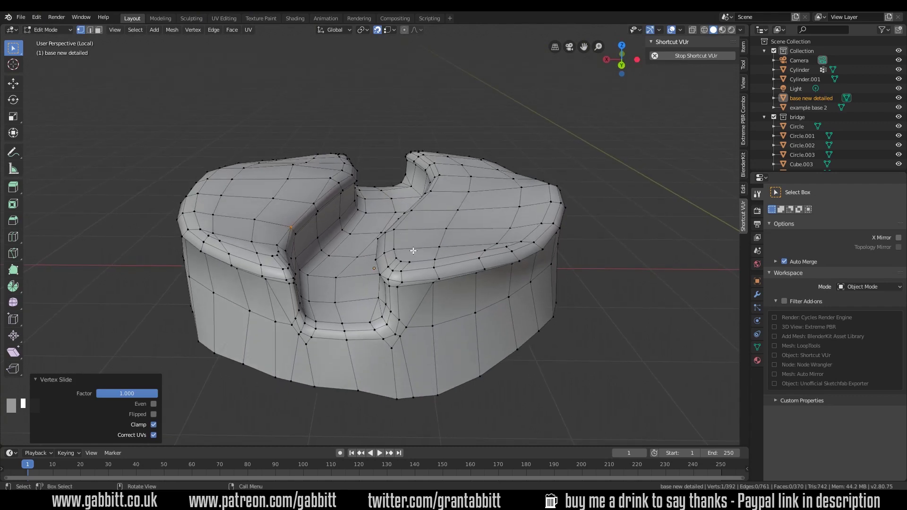
{"action": "middle_click_drag", "start_coordinate": [528, 232], "coordinate": [474, 237]}
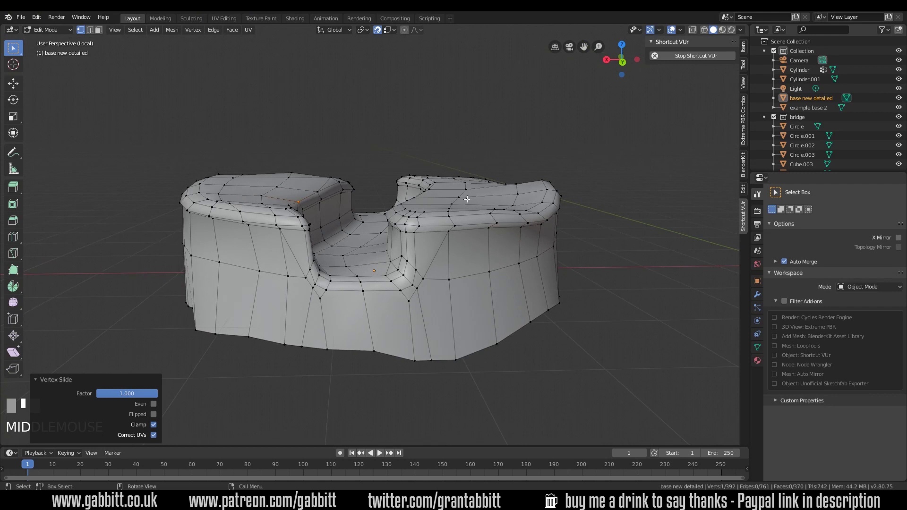
Step: Slide a top-surface vertex onto its neighbour from a high top-down view
{"action": "middle_click_drag", "start_coordinate": [481, 205], "coordinate": [356, 332]}
{"action": "left_click", "coordinate": [447, 283]}
{"action": "left_click", "coordinate": [441, 293]}
{"action": "key", "text": "g"}
{"action": "key", "text": "g"}
{"action": "left_click", "coordinate": [449, 294]}
Step: Slide-merge two front-rim vertices into neighbours, leaving 385 vertices and 366 faces
{"action": "left_click", "coordinate": [355, 333]}
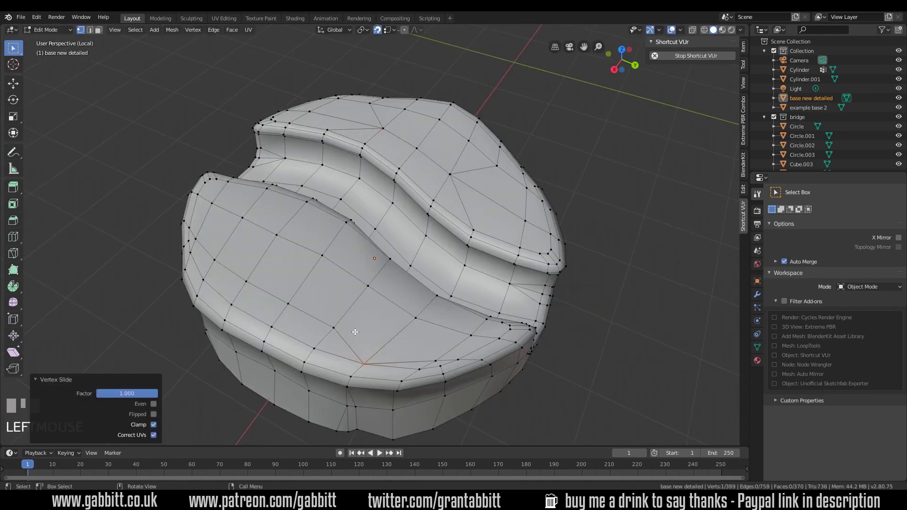
{"action": "key", "text": "g"}
{"action": "key", "text": "g"}
{"action": "left_click", "coordinate": [290, 310]}
{"action": "left_click", "coordinate": [289, 306]}
{"action": "key", "text": "g"}
{"action": "key", "text": "g"}
{"action": "left_click", "coordinate": [266, 332]}
{"action": "middle_click_drag", "start_coordinate": [371, 307], "coordinate": [320, 205]}
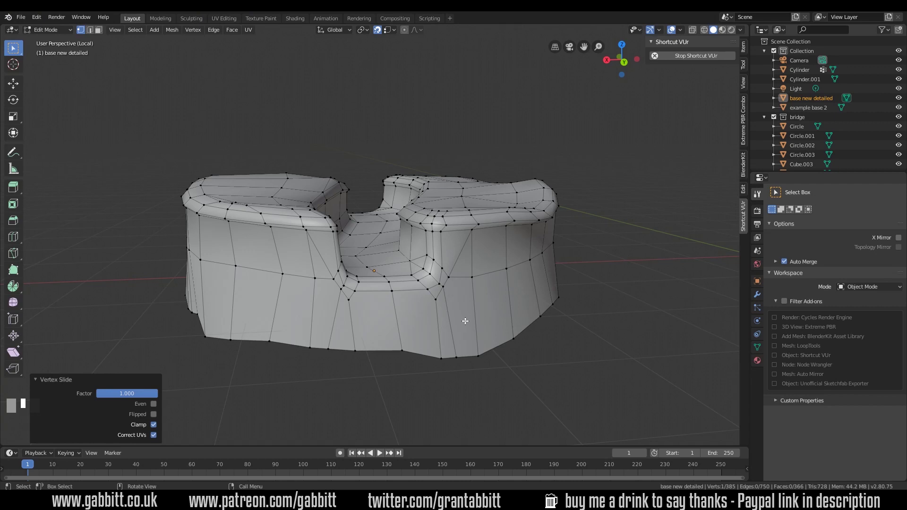
{"action": "middle_click_drag", "start_coordinate": [365, 298], "coordinate": [352, 282]}
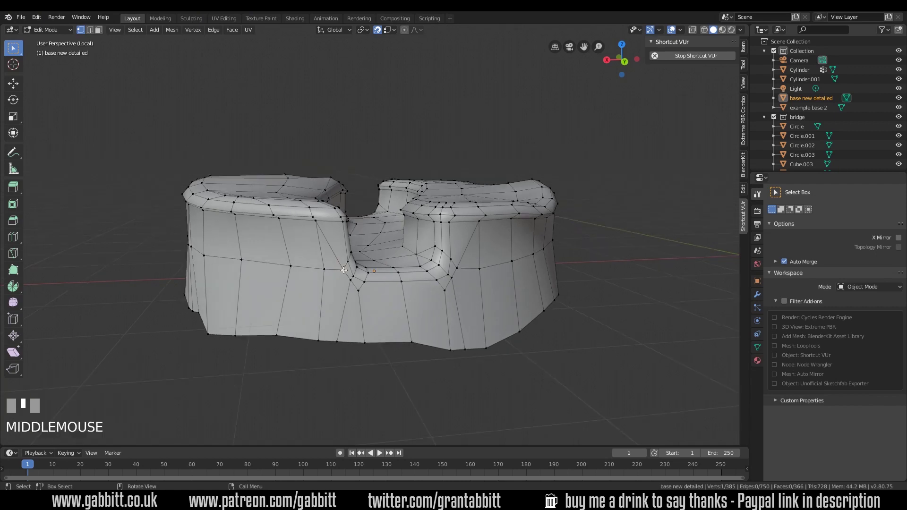
Step: Move four front-wall vertices onto their neighbours so Auto Merge welds them
{"action": "key", "text": "g"}
{"action": "left_click", "coordinate": [347, 280]}
{"action": "key", "text": "g"}
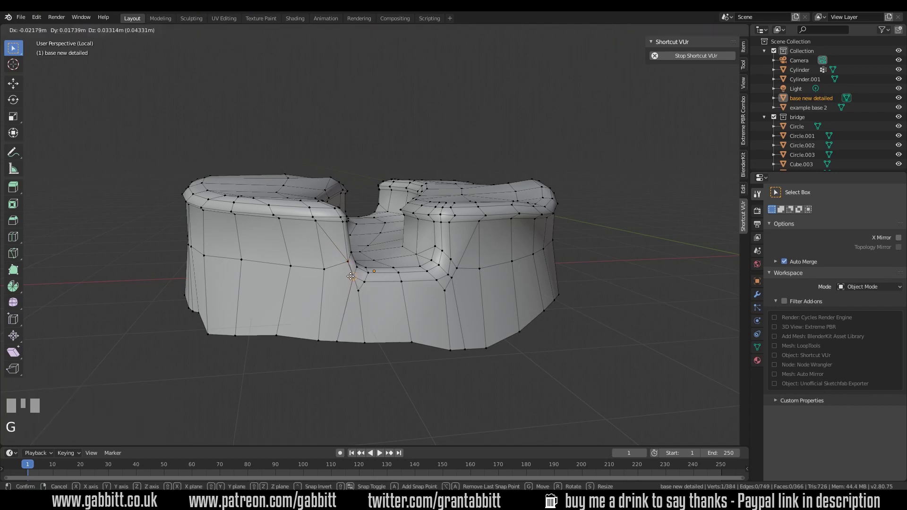
{"action": "left_click", "coordinate": [353, 276]}
{"action": "key", "text": "g"}
{"action": "left_click", "coordinate": [362, 286]}
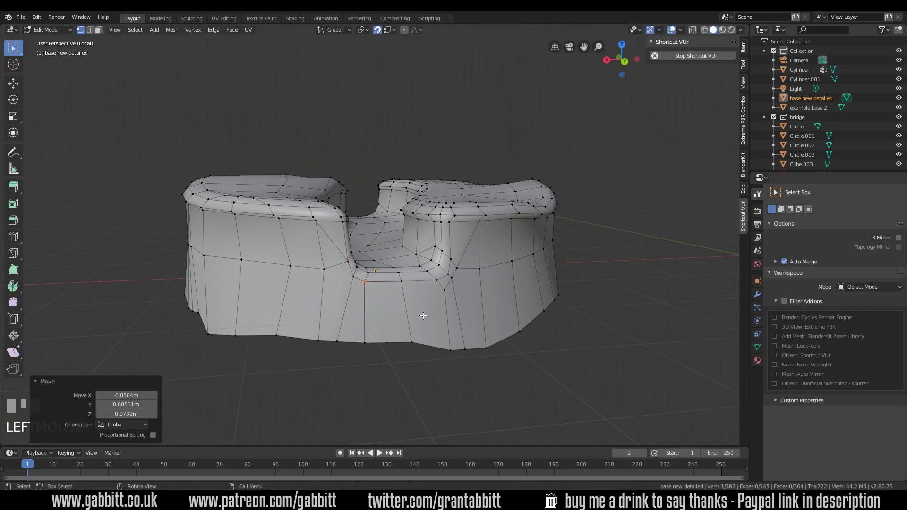
{"action": "middle_click_drag", "start_coordinate": [424, 316], "coordinate": [423, 291]}
{"action": "left_click", "coordinate": [423, 287]}
{"action": "key", "text": "g"}
{"action": "left_click", "coordinate": [438, 293]}
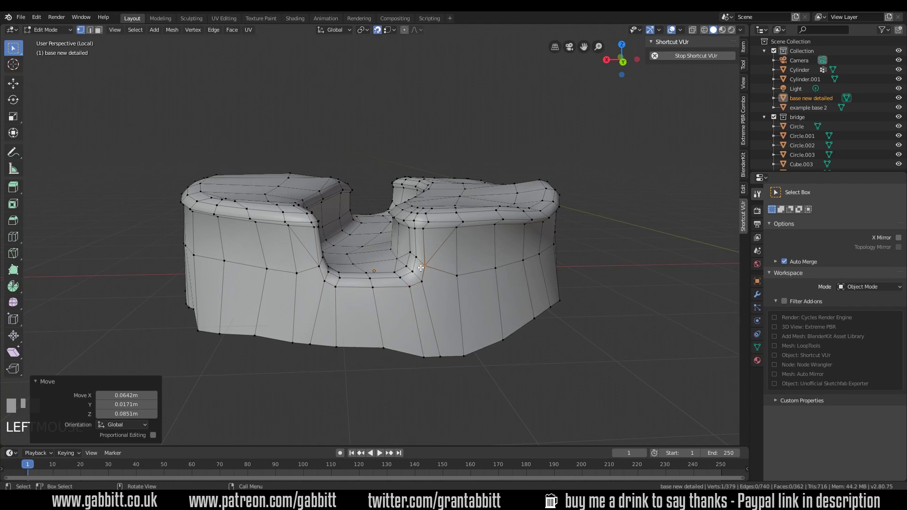
Step: Connect two front-wall vertices with a new edge to split the n-gon
{"action": "left_click", "coordinate": [325, 282]}
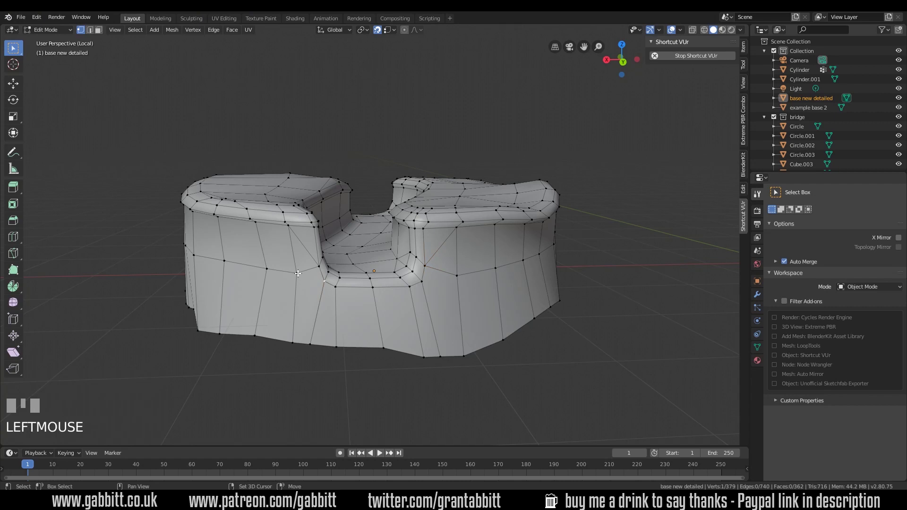
{"action": "left_click", "coordinate": [295, 274], "text": "shift"}
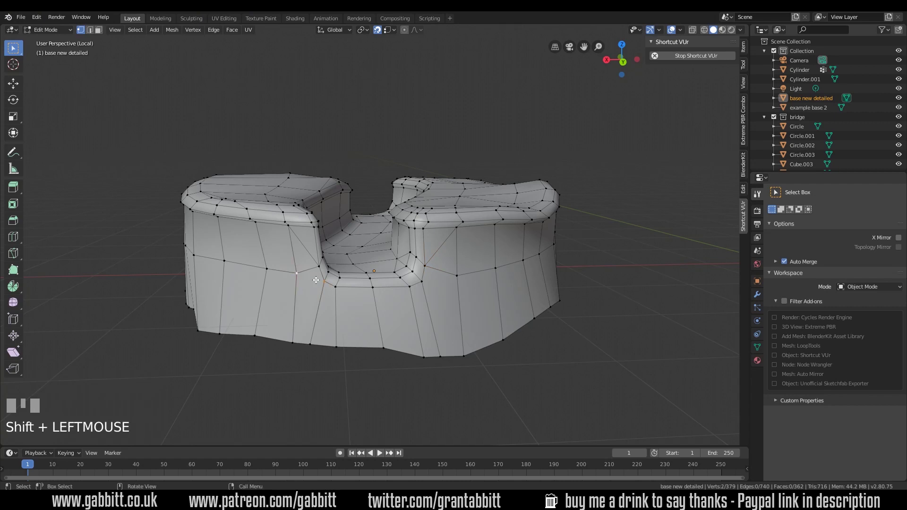
{"action": "key", "text": "j"}
{"action": "left_click", "coordinate": [456, 276]}
{"action": "left_click", "coordinate": [422, 282], "text": "shift"}
{"action": "middle_click_drag", "start_coordinate": [450, 310], "coordinate": [420, 307]}
Step: Slide two top-surface vertices onto their neighbours so they auto-merge
{"action": "left_click", "coordinate": [376, 303]}
{"action": "key", "text": "g"}
{"action": "key", "text": "g"}
{"action": "left_click", "coordinate": [376, 303]}
{"action": "key", "text": "g"}
{"action": "key", "text": "g"}
{"action": "left_click", "coordinate": [368, 284]}
Step: Knife-cut a new edge across an oversized face
{"action": "key", "text": "k"}
{"action": "left_click", "coordinate": [278, 259]}
{"action": "left_click", "coordinate": [305, 258]}
{"action": "key", "text": "Return"}
Step: Slide-merge two more vertices, then join the selected vertices with new edges
{"action": "key", "text": "g"}
{"action": "key", "text": "g"}
{"action": "left_click", "coordinate": [420, 307]}
{"action": "key", "text": "g"}
{"action": "key", "text": "g"}
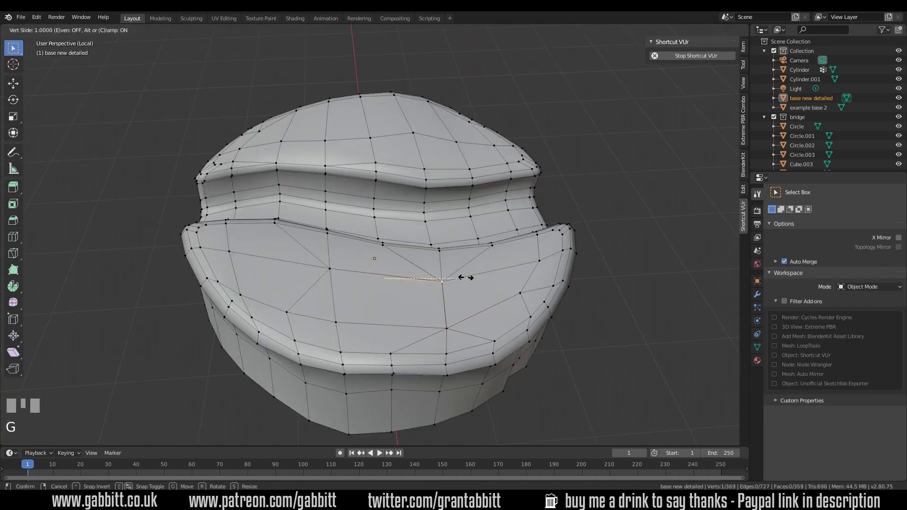
{"action": "left_click", "coordinate": [465, 278]}
{"action": "middle_click_drag", "start_coordinate": [466, 278], "coordinate": [392, 270]}
{"action": "left_click", "coordinate": [397, 295]}
{"action": "key", "text": "j"}
Step: Slide-merge three more vertices down to 354, then select the two thin left-groove faces
{"action": "key", "text": "g"}
{"action": "key", "text": "g"}
{"action": "left_click", "coordinate": [345, 349]}
{"action": "left_click", "coordinate": [445, 292]}
{"action": "key", "text": "g"}
{"action": "key", "text": "g"}
{"action": "left_click", "coordinate": [445, 293]}
{"action": "key", "text": "g"}
{"action": "key", "text": "g"}
{"action": "left_click", "coordinate": [403, 227]}
{"action": "left_click", "coordinate": [315, 285], "text": "ctrl"}
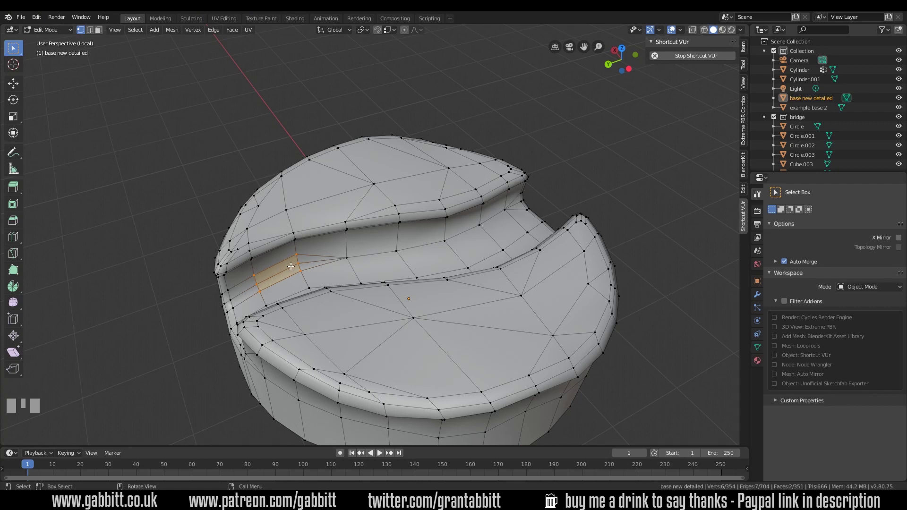
Step: Merge the thin groove faces By Distance at 0.1 m, leaving 350 vertices
{"action": "key", "text": "alt+m"}
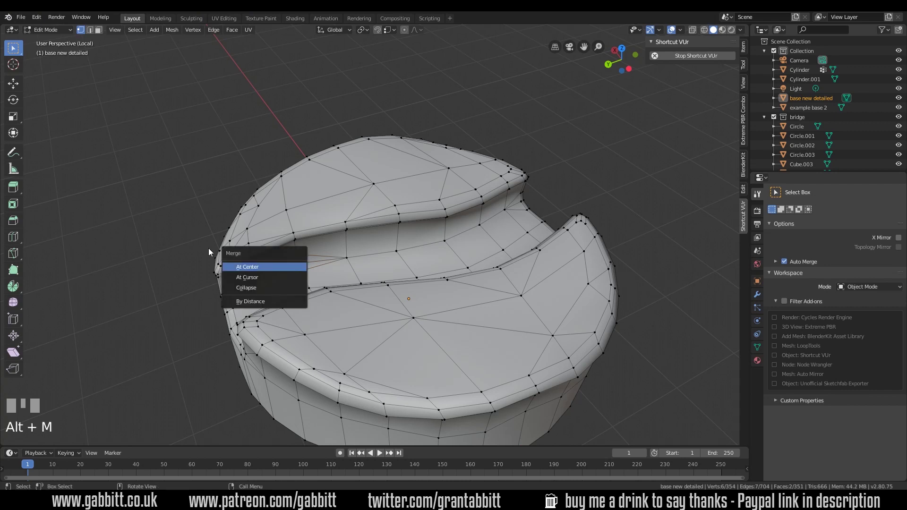
{"action": "left_click_drag", "start_coordinate": [227, 254], "coordinate": [99, 204]}
{"action": "left_click", "coordinate": [144, 253]}
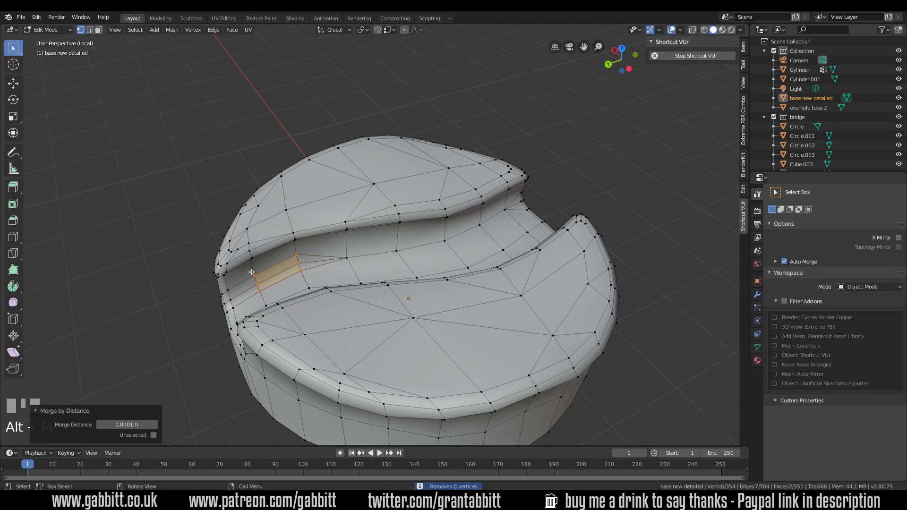
{"action": "left_click", "coordinate": [154, 426]}
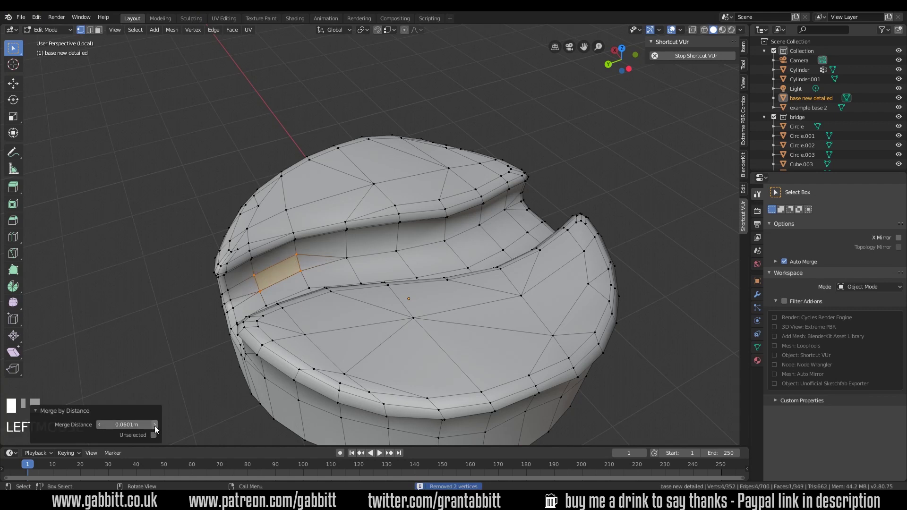
{"action": "left_click", "coordinate": [154, 425]}
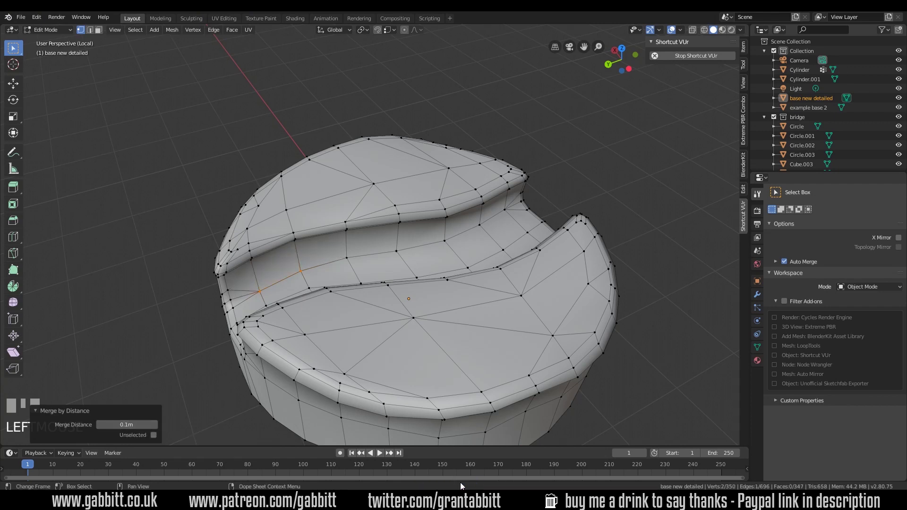
Step: Merge the two selected vertices and slide another onto its neighbour, reaching 345 vertices
{"action": "middle_click_drag", "start_coordinate": [388, 311], "coordinate": [316, 227]}
{"action": "key", "text": "alt+m"}
{"action": "left_click", "coordinate": [329, 285]}
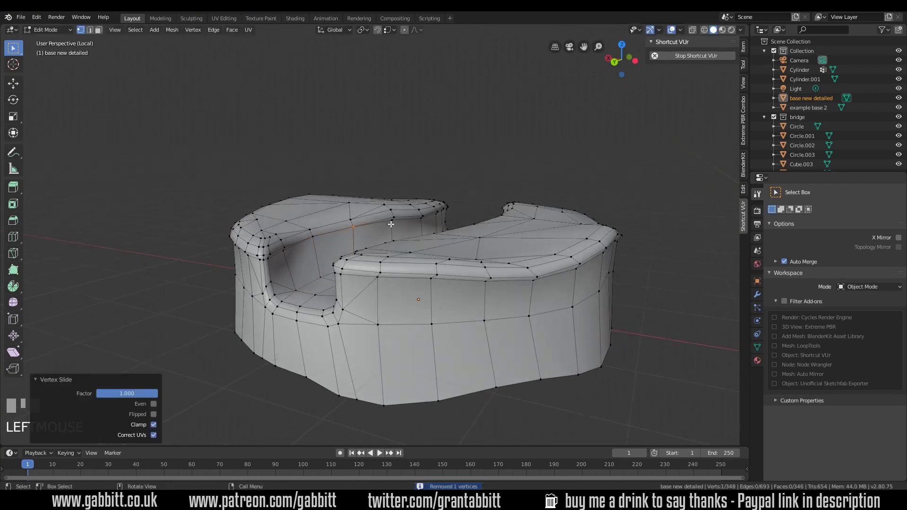
{"action": "middle_click_drag", "start_coordinate": [329, 285], "coordinate": [419, 314]}
{"action": "key", "text": "g"}
{"action": "key", "text": "g"}
{"action": "left_click", "coordinate": [237, 222]}
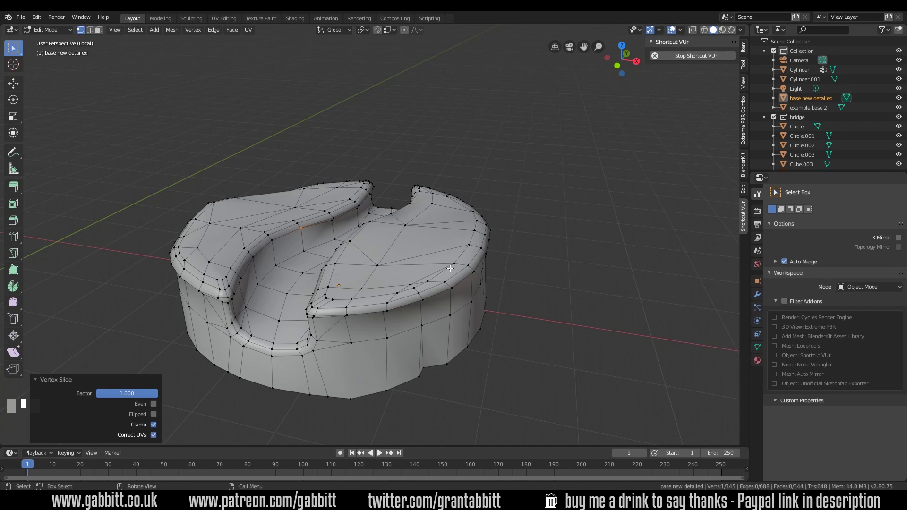
{"action": "scroll", "coordinate": [450, 269], "scroll_direction": "down", "scroll_amount": 5}
{"action": "scroll", "coordinate": [450, 269], "scroll_direction": "up", "scroll_amount": 5}
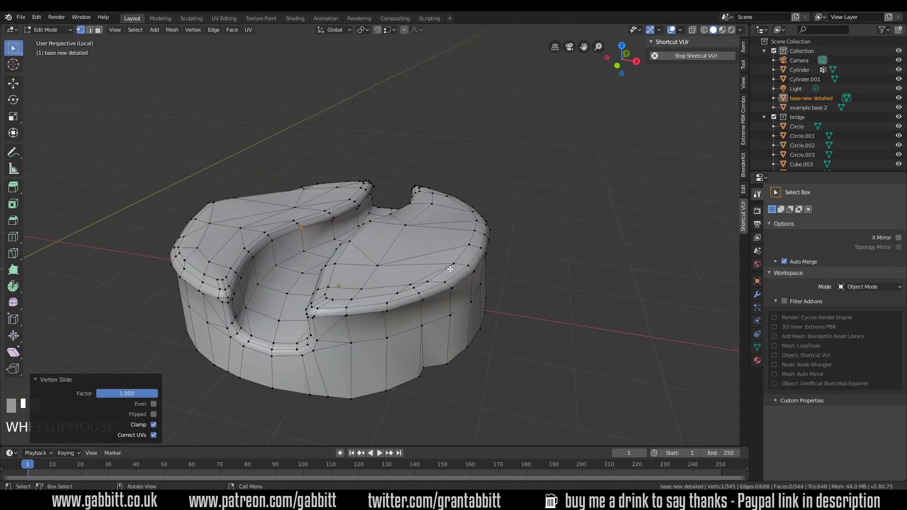